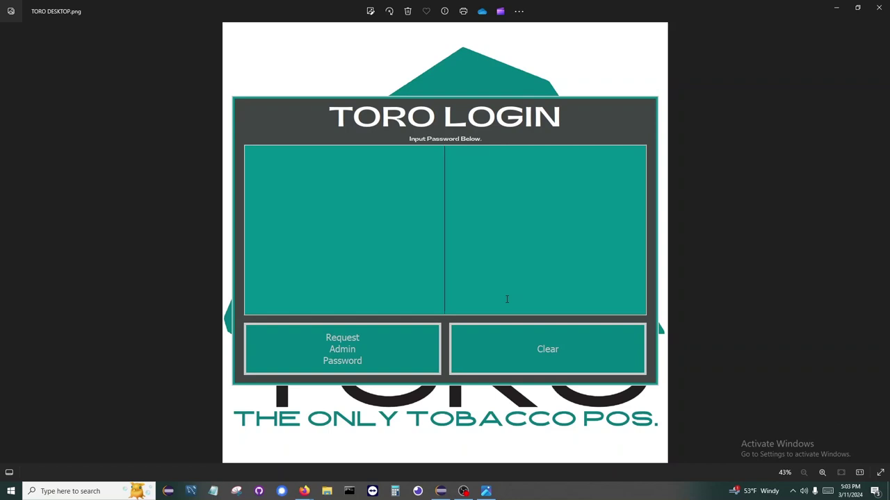
Step: Enter the password and clock in with the manager note 'Was here at 4:30pm'
{"action": "type", "text": "1234"}
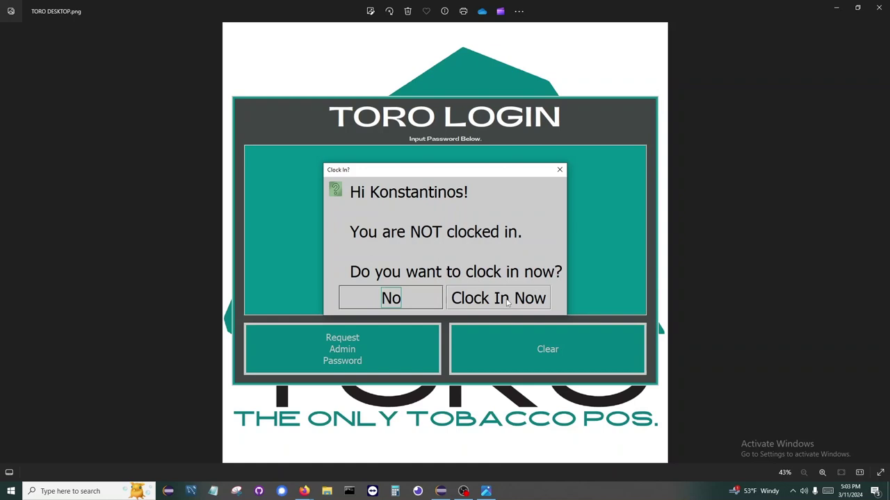
{"action": "left_click", "coordinate": [507, 301]}
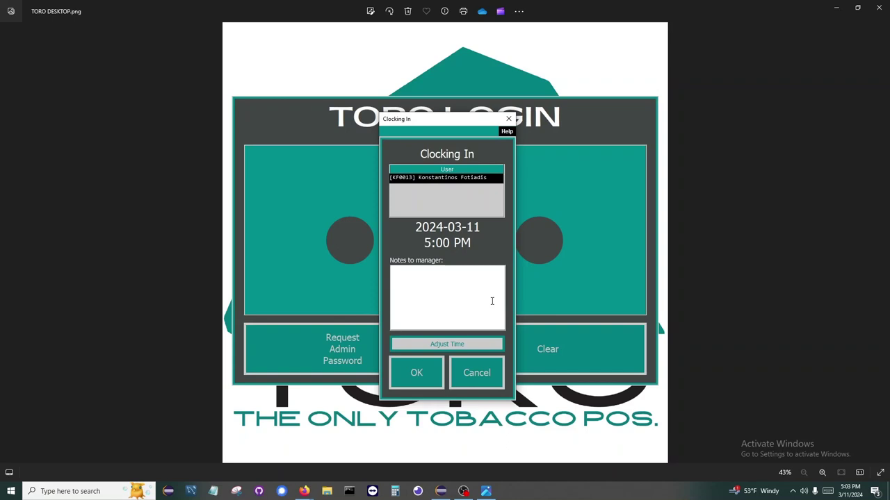
{"action": "type", "text": "Was here at 4:30pm"}
{"action": "left_click", "coordinate": [468, 351]}
{"action": "left_click", "coordinate": [434, 373]}
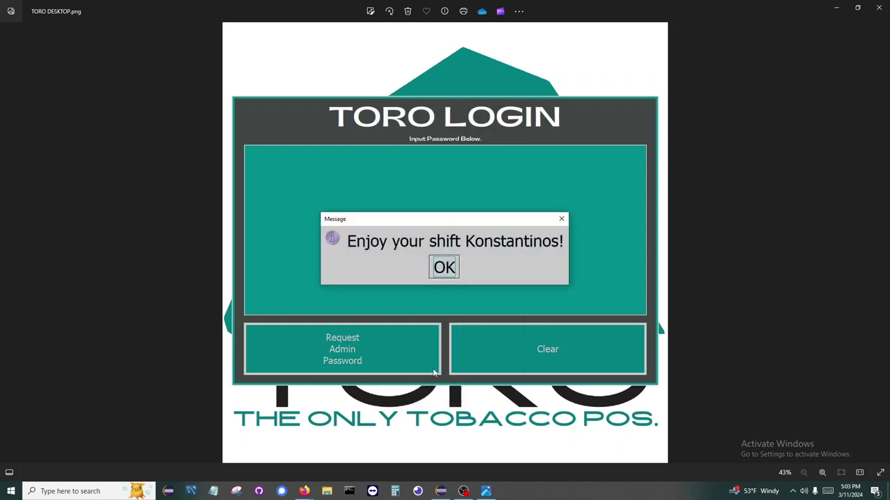
Step: Dismiss the shift greeting, then delay the to-do items and unread messages by one hour
{"action": "left_click", "coordinate": [445, 268]}
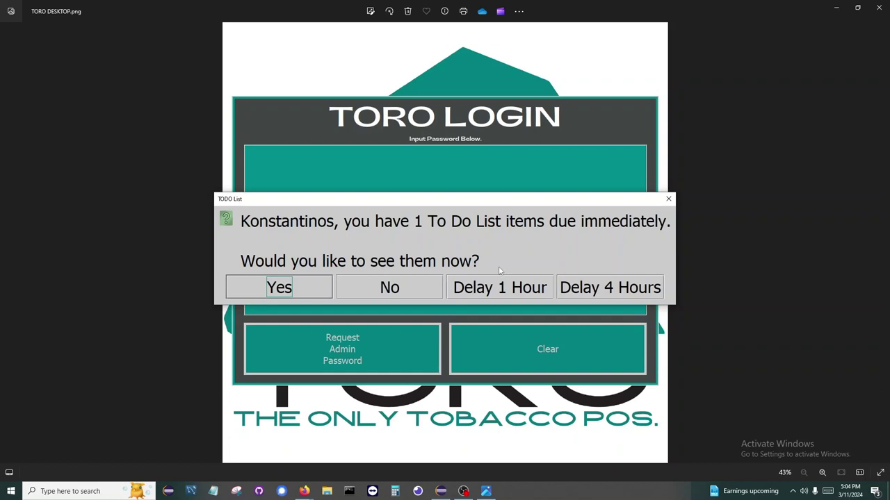
{"action": "left_click", "coordinate": [525, 291]}
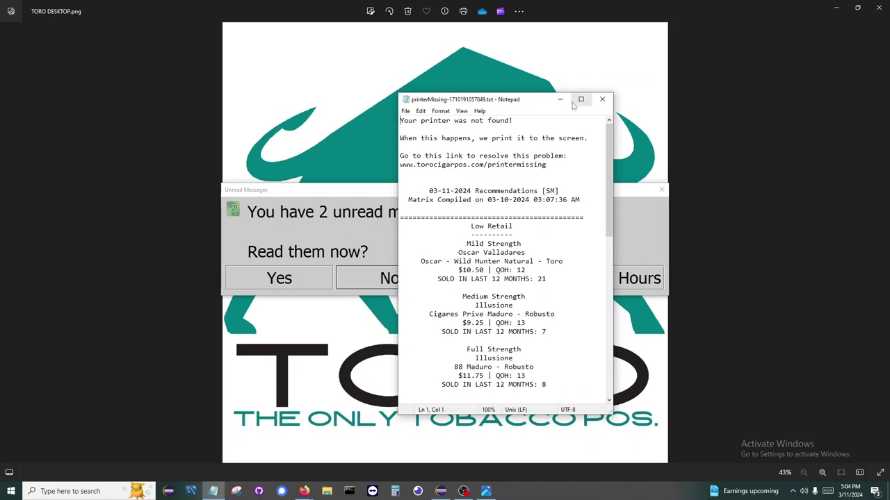
{"action": "left_click", "coordinate": [561, 100]}
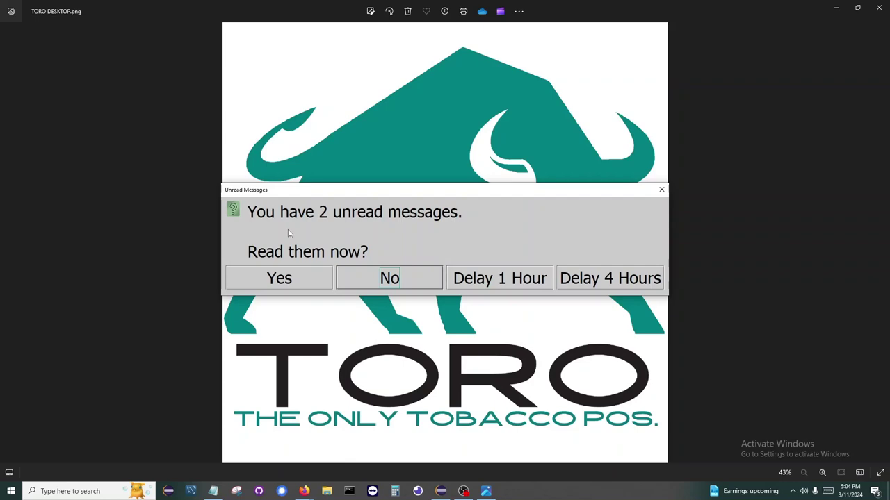
{"action": "left_click", "coordinate": [525, 282]}
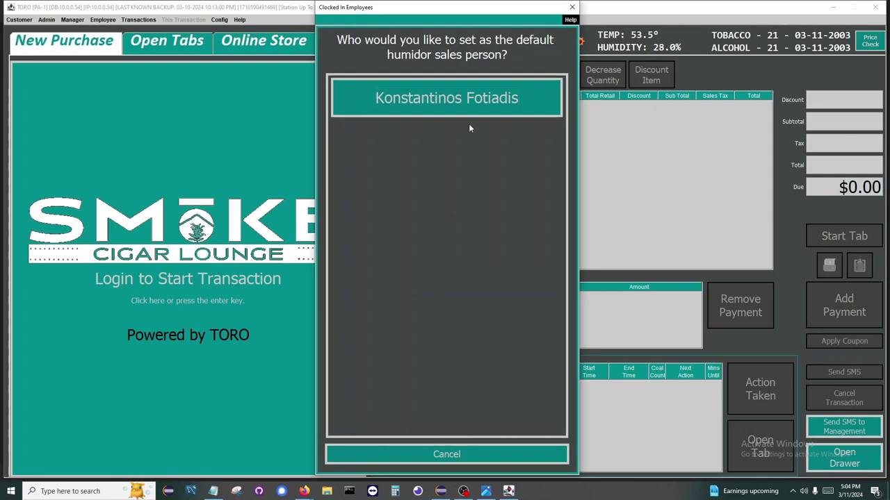
Step: Make the clocked-in employee the default humidor salesperson and print the opening checklist
{"action": "left_click", "coordinate": [467, 113]}
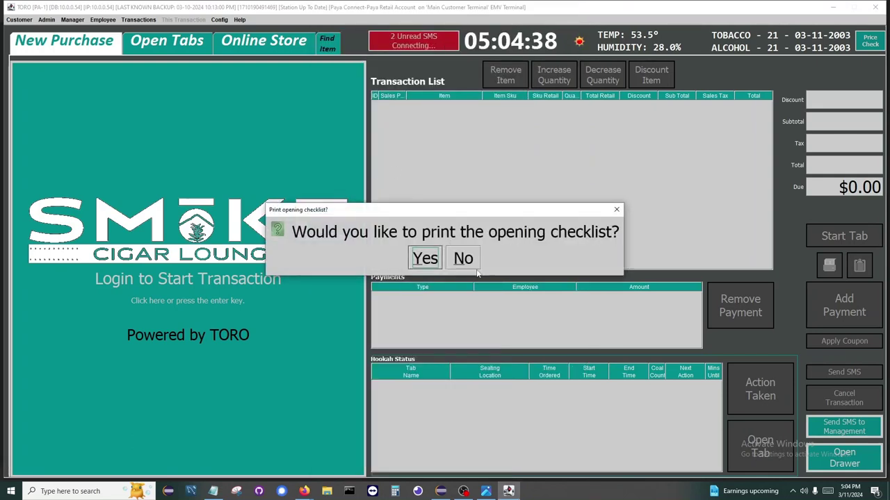
{"action": "left_click", "coordinate": [434, 264]}
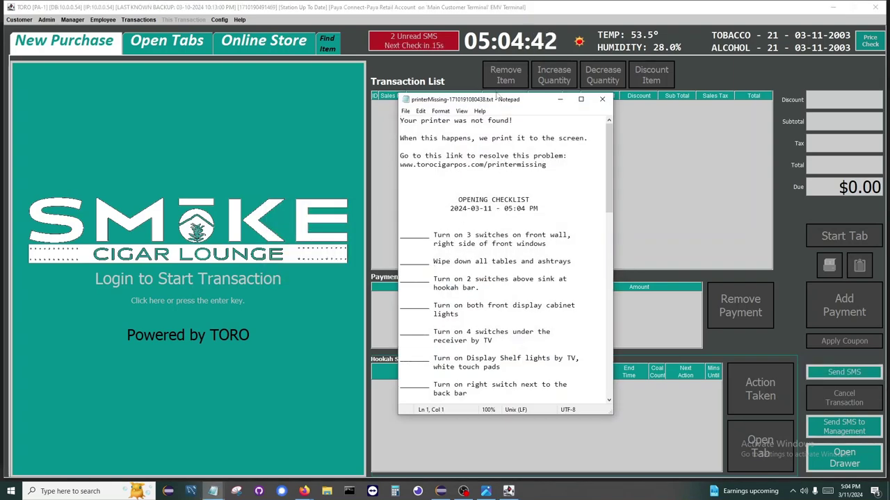
{"action": "left_click_drag", "start_coordinate": [492, 94], "coordinate": [492, 11]}
Step: Scroll through the whole opening checklist in Notepad, then close it
{"action": "scroll", "coordinate": [478, 261], "scroll_direction": "down", "scroll_amount": 5}
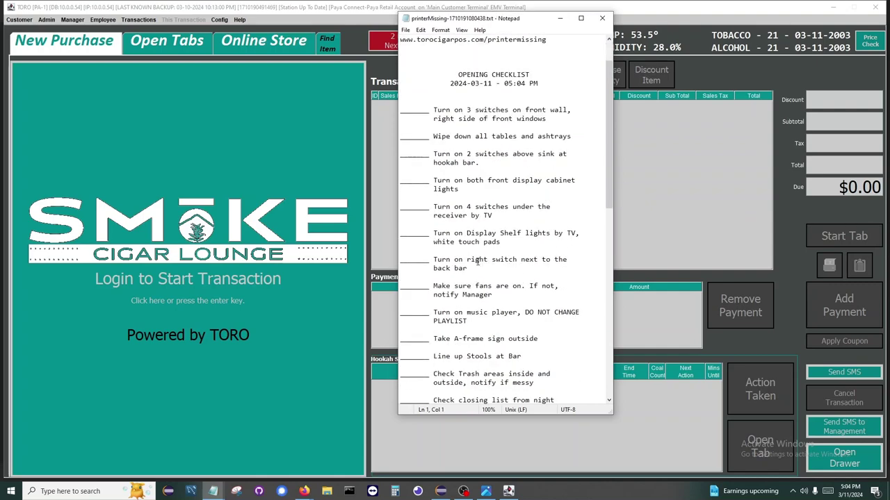
{"action": "scroll", "coordinate": [470, 268], "scroll_direction": "down", "scroll_amount": 5}
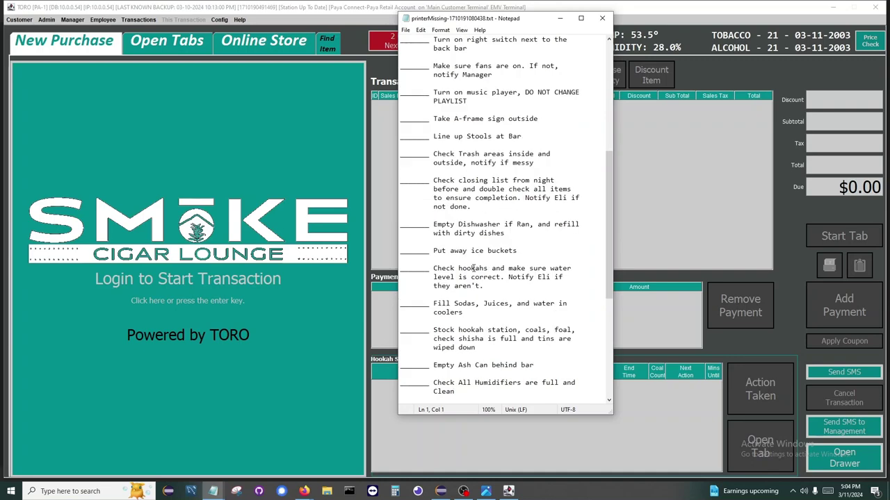
{"action": "scroll", "coordinate": [473, 268], "scroll_direction": "down", "scroll_amount": 2}
{"action": "scroll", "coordinate": [473, 269], "scroll_direction": "down", "scroll_amount": 3}
{"action": "scroll", "coordinate": [473, 268], "scroll_direction": "down", "scroll_amount": 2}
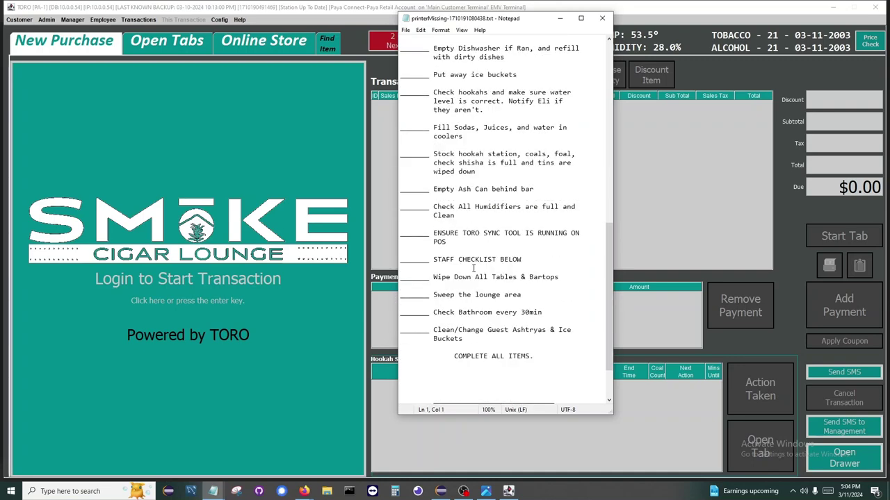
{"action": "scroll", "coordinate": [472, 269], "scroll_direction": "down", "scroll_amount": 2}
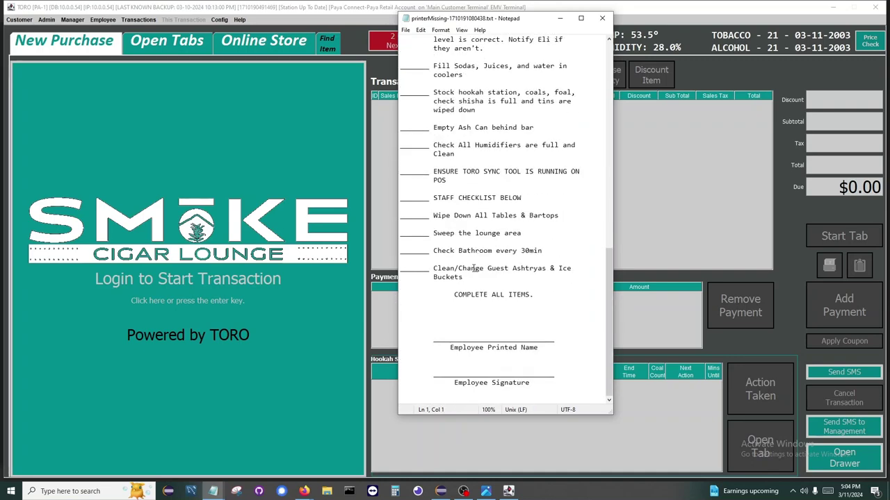
{"action": "scroll", "coordinate": [473, 268], "scroll_direction": "up", "scroll_amount": 6}
{"action": "scroll", "coordinate": [473, 268], "scroll_direction": "up", "scroll_amount": 11}
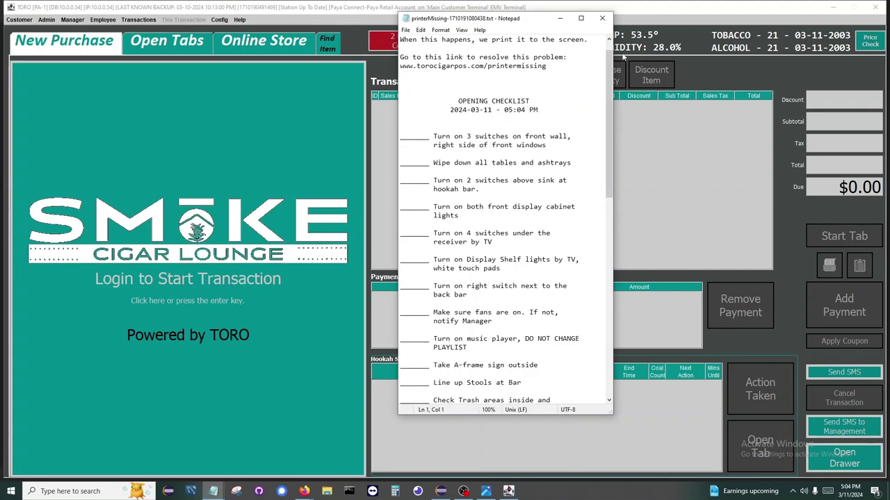
{"action": "left_click", "coordinate": [602, 19]}
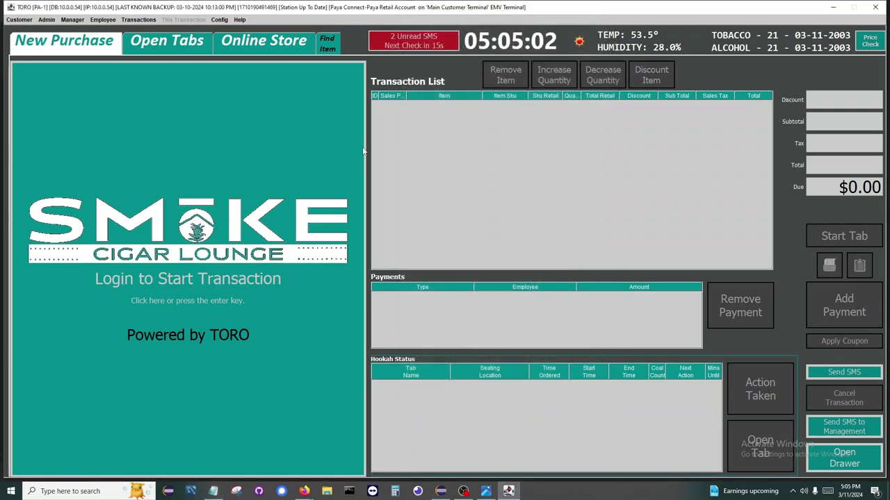
Step: Start a transaction login, agree to open the cash drawer, and enter the password
{"action": "left_click", "coordinate": [265, 129]}
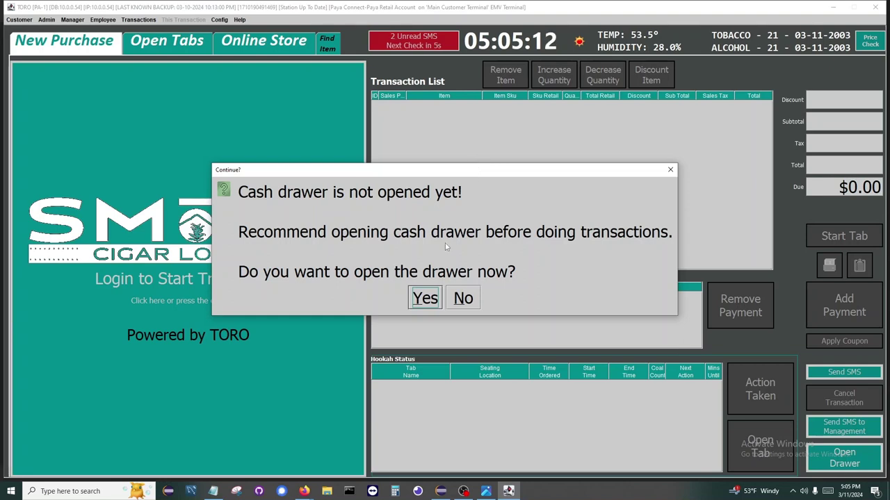
{"action": "left_click", "coordinate": [432, 302]}
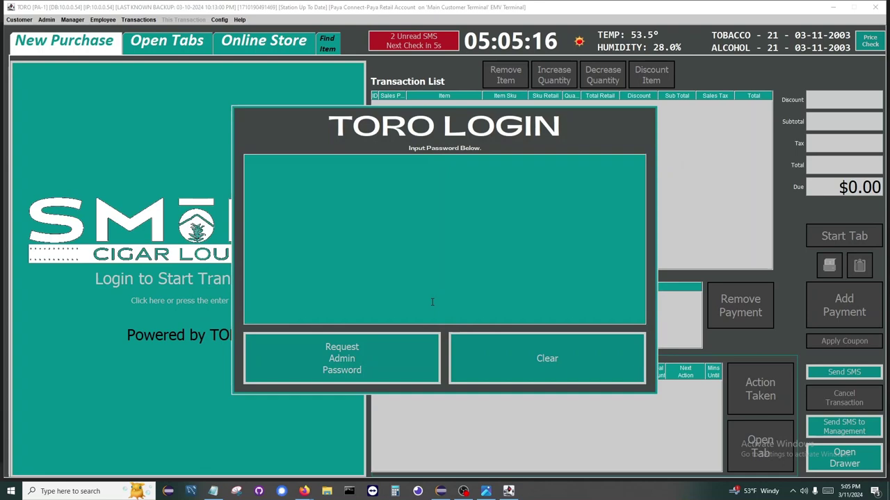
{"action": "type", "text": "000"}
{"action": "key", "text": "Return"}
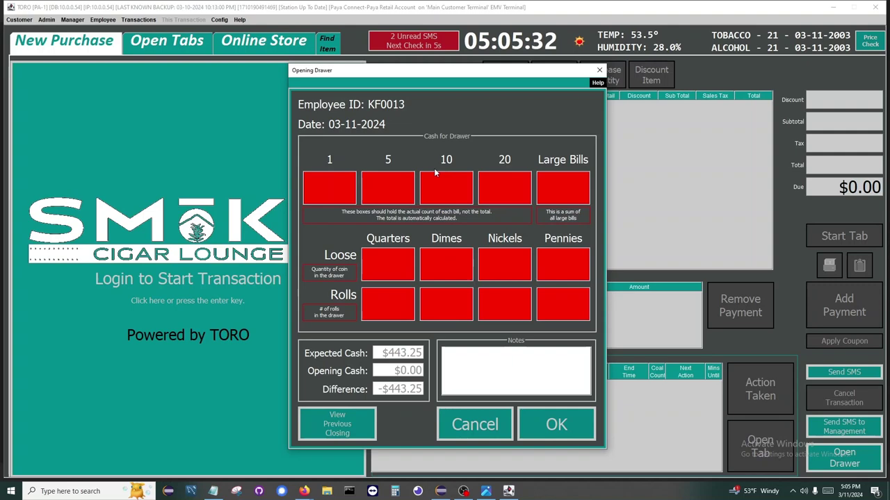
Step: Count the opening drawer: 20 ones, 20 fives, 20 tens, 5 twenties, 5 quarters, zero elsewhere
{"action": "type", "text": "20"}
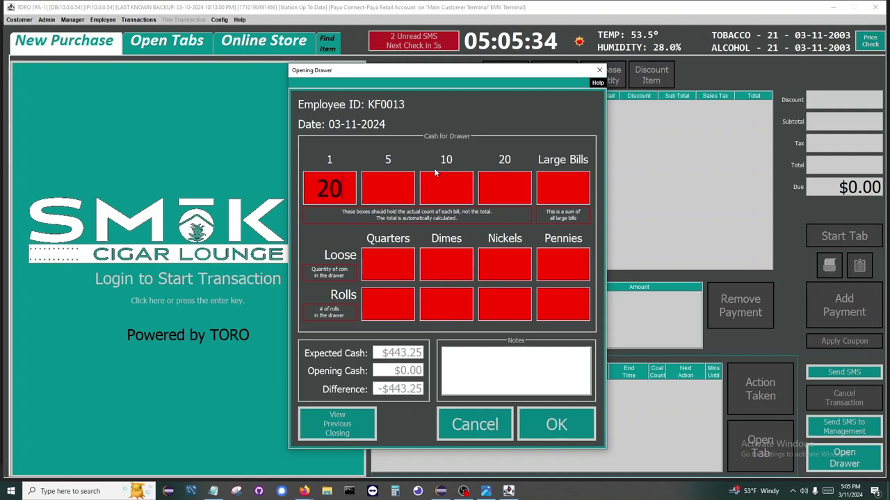
{"action": "key", "text": "Tab"}
{"action": "type", "text": "20"}
{"action": "key", "text": "Tab"}
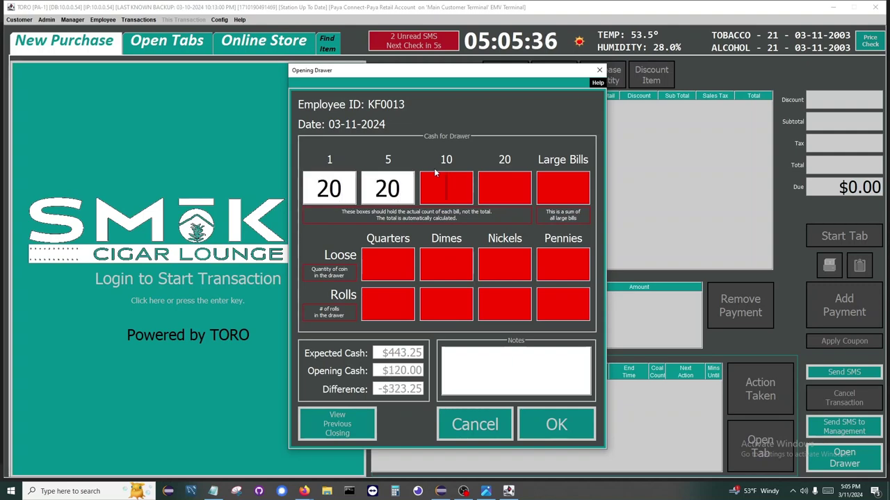
{"action": "type", "text": "20"}
{"action": "key", "text": "Tab"}
{"action": "type", "text": "5"}
{"action": "key", "text": "Tab"}
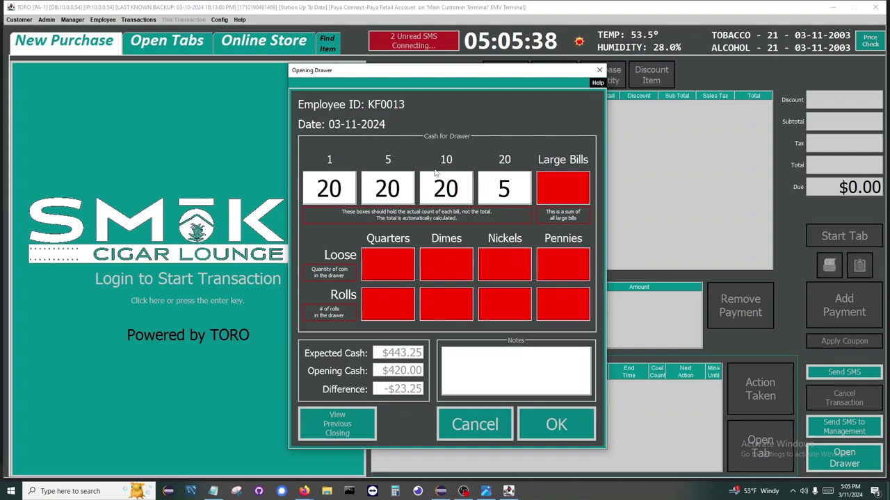
{"action": "type", "text": "0"}
{"action": "key", "text": "Tab"}
{"action": "type", "text": "5"}
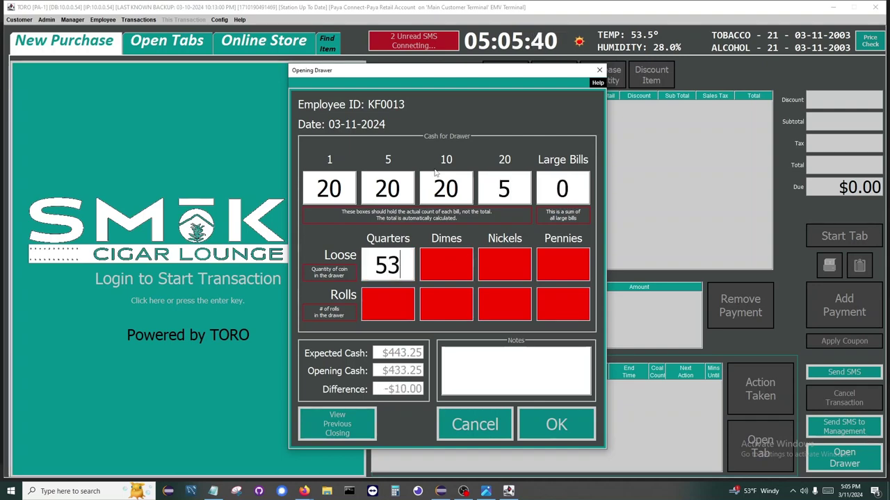
{"action": "key", "text": "Tab"}
{"action": "type", "text": "0"}
{"action": "key", "text": "Tab"}
{"action": "type", "text": "0"}
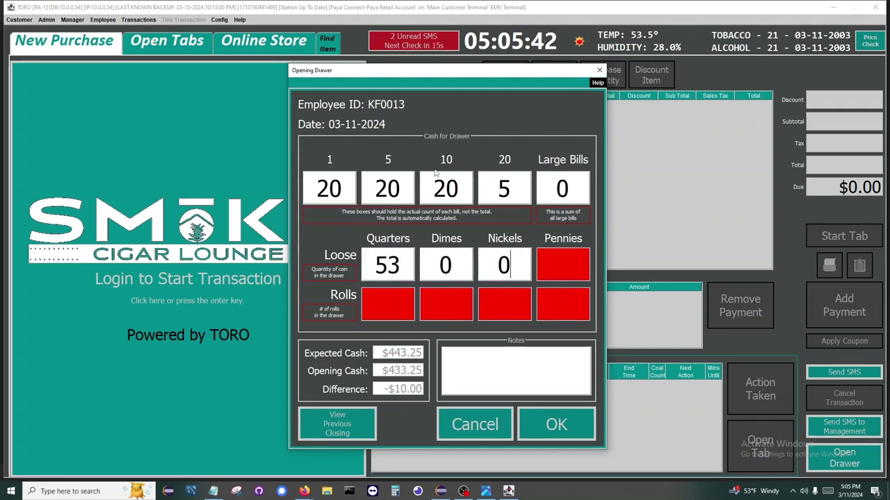
{"action": "key", "text": "Tab"}
{"action": "type", "text": "0"}
{"action": "key", "text": "Tab"}
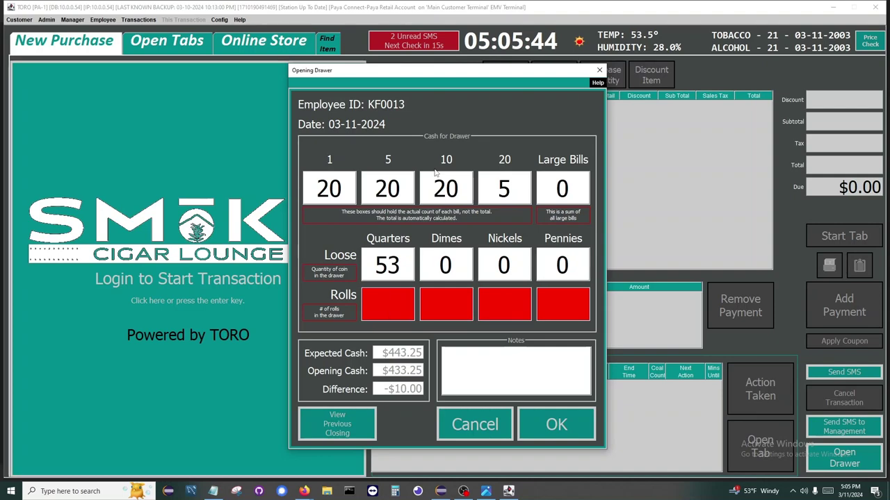
{"action": "type", "text": "0"}
{"action": "key", "text": "Tab"}
{"action": "type", "text": "0"}
{"action": "key", "text": "Tab"}
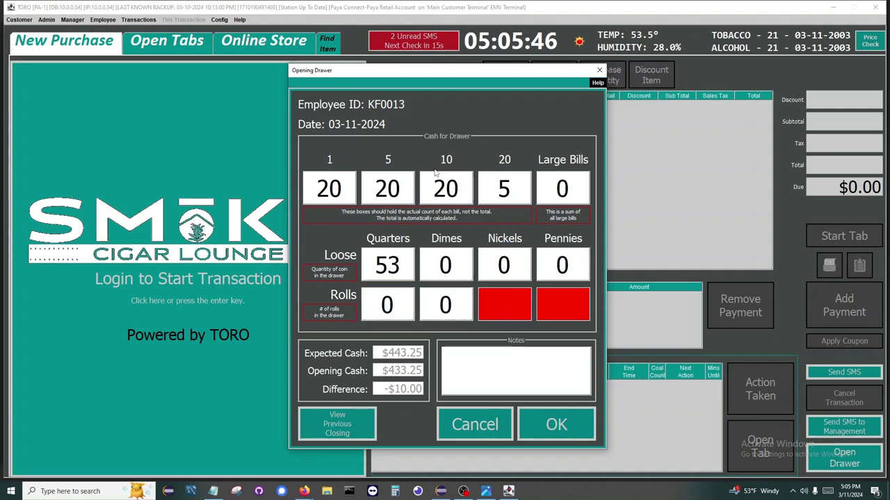
{"action": "type", "text": "0"}
{"action": "key", "text": "Tab"}
{"action": "type", "text": "0"}
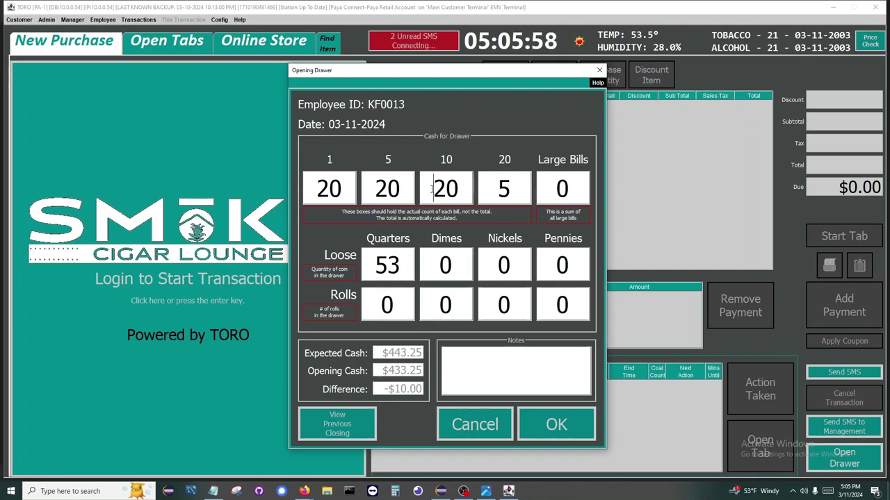
Step: Change the tens count to 21 so the difference is $0.00, and submit the count
{"action": "left_click", "coordinate": [464, 192]}
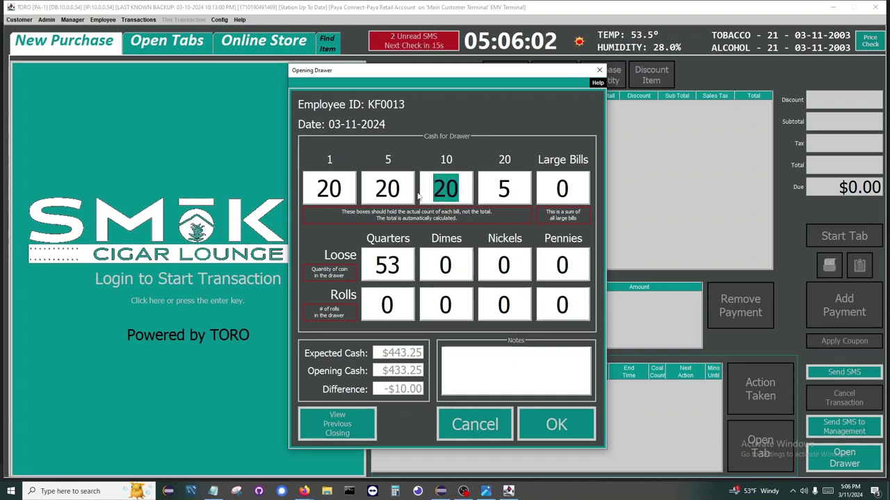
{"action": "type", "text": "21"}
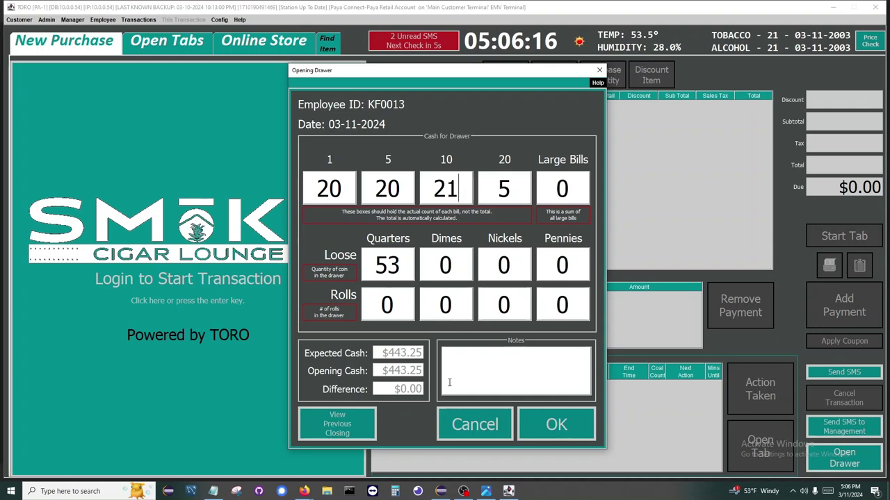
{"action": "key", "text": "Return"}
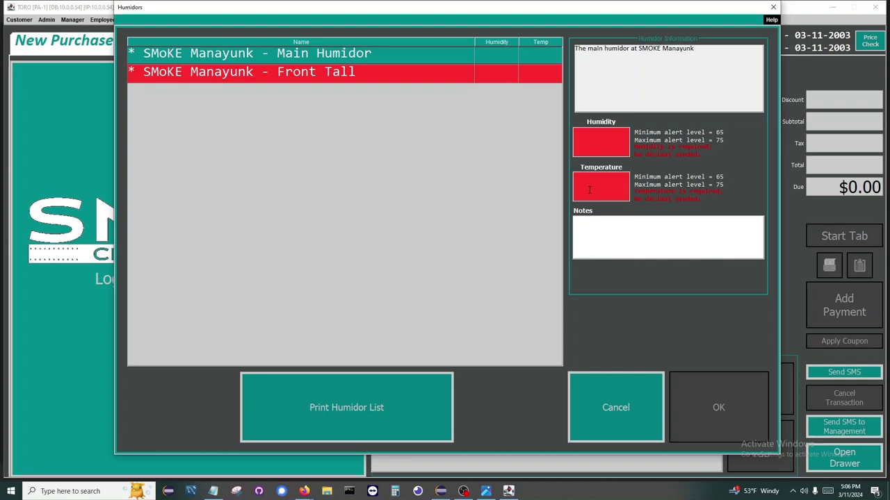
Step: Record Main Humidor at 72/72 and Front Tall at 63 humidity, accepting the low-humidity warning
{"action": "type", "text": "72"}
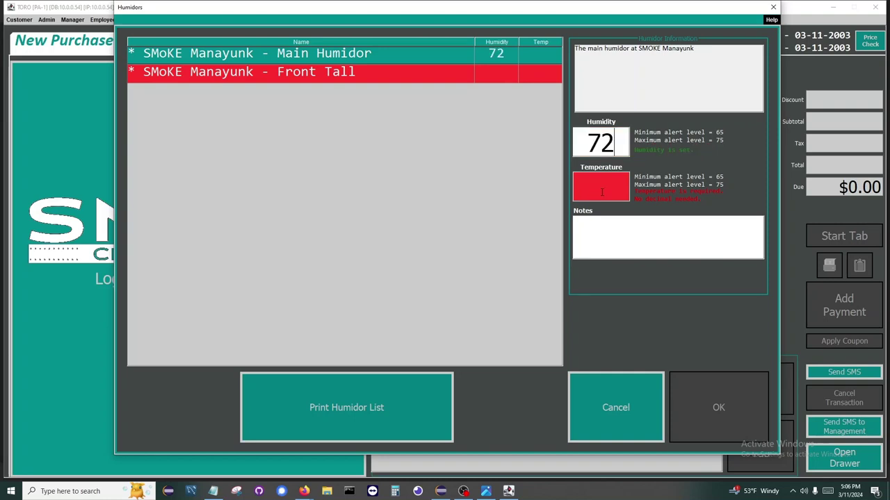
{"action": "type", "text": "72"}
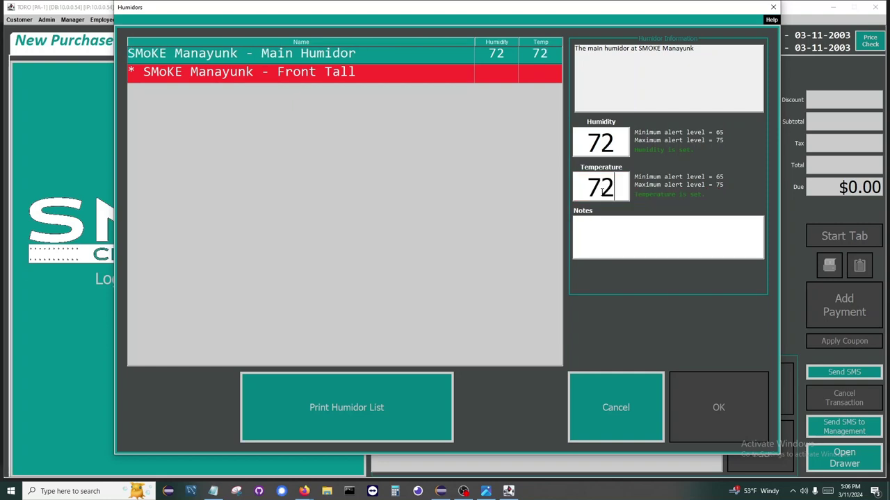
{"action": "left_click", "coordinate": [525, 72]}
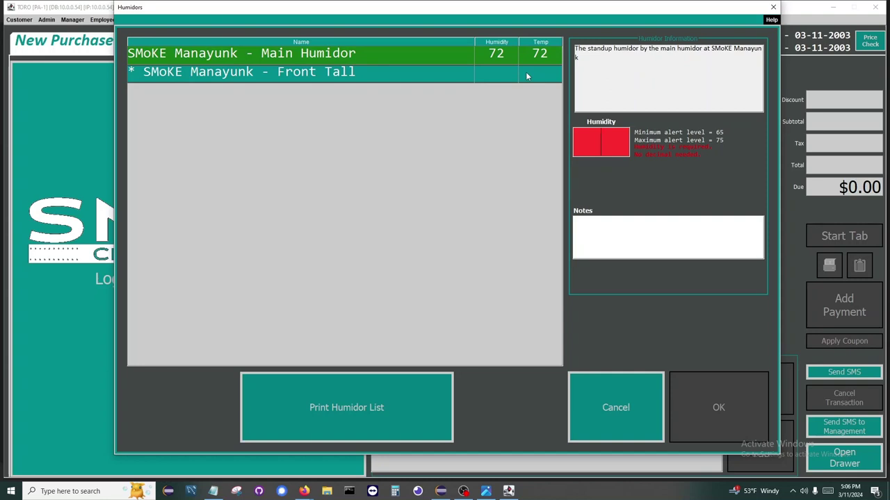
{"action": "type", "text": "63"}
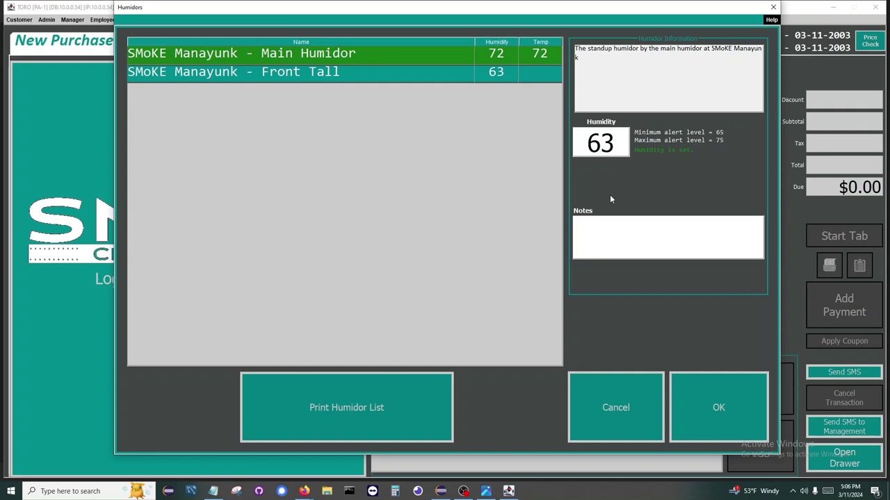
{"action": "left_click", "coordinate": [703, 404]}
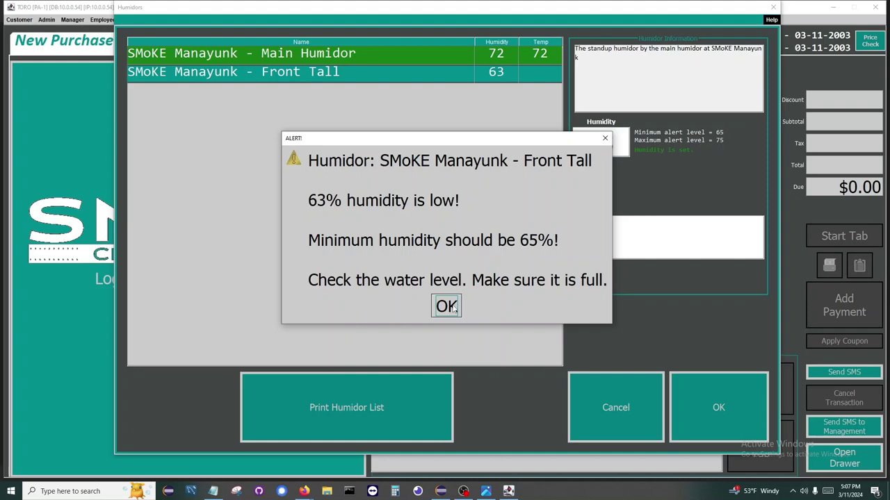
{"action": "left_click", "coordinate": [453, 309]}
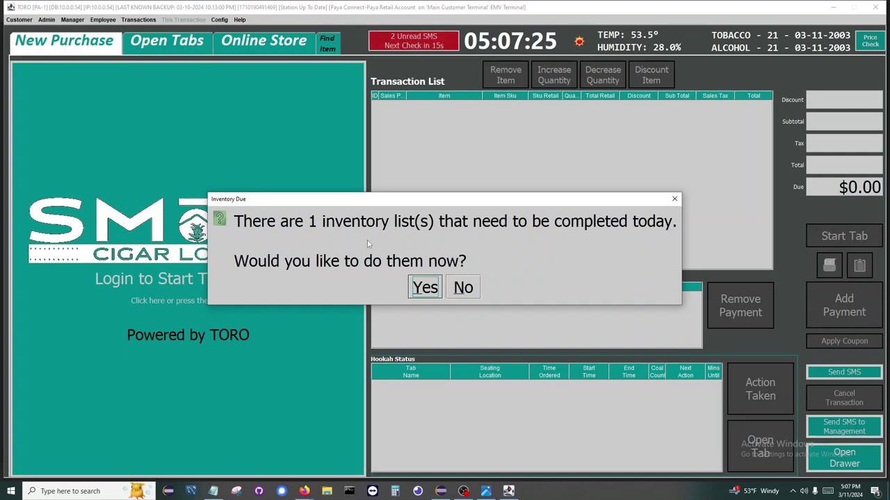
Step: Open today's inventory lists, untick 'Only show those due today', and select Cleaning Supplies
{"action": "left_click", "coordinate": [436, 291]}
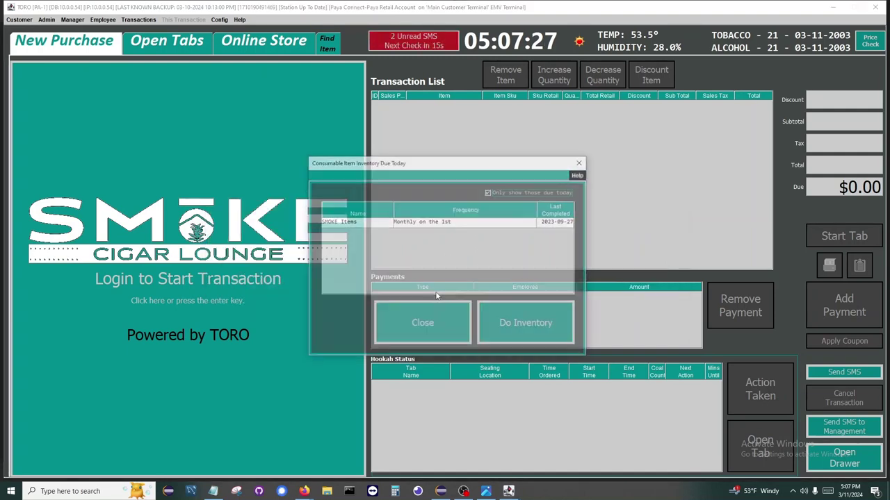
{"action": "left_click", "coordinate": [427, 222]}
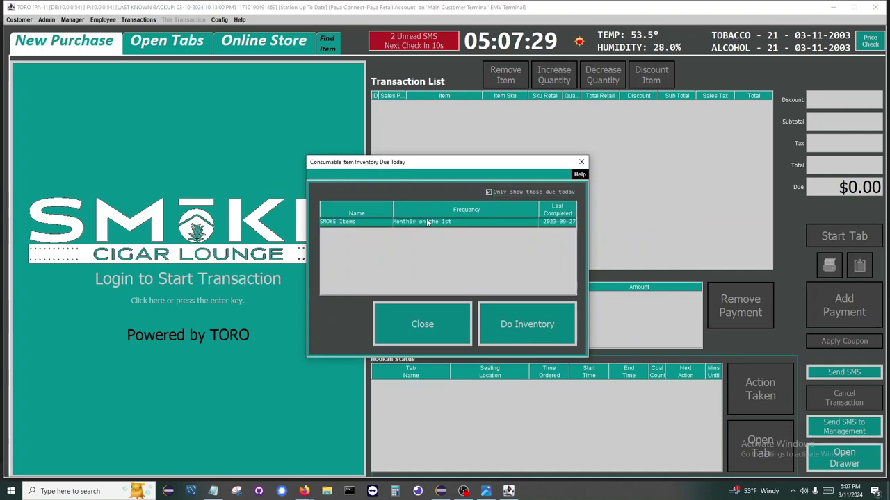
{"action": "left_click", "coordinate": [534, 193]}
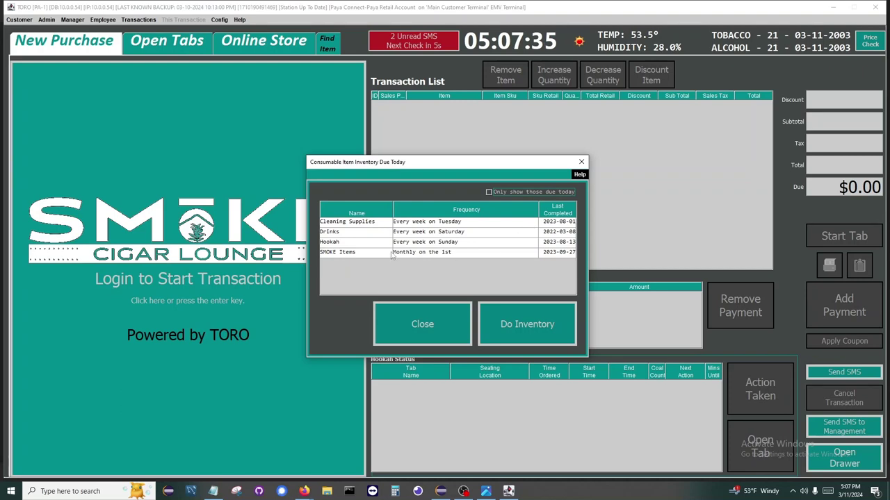
{"action": "left_click", "coordinate": [418, 223]}
{"action": "left_click", "coordinate": [427, 233]}
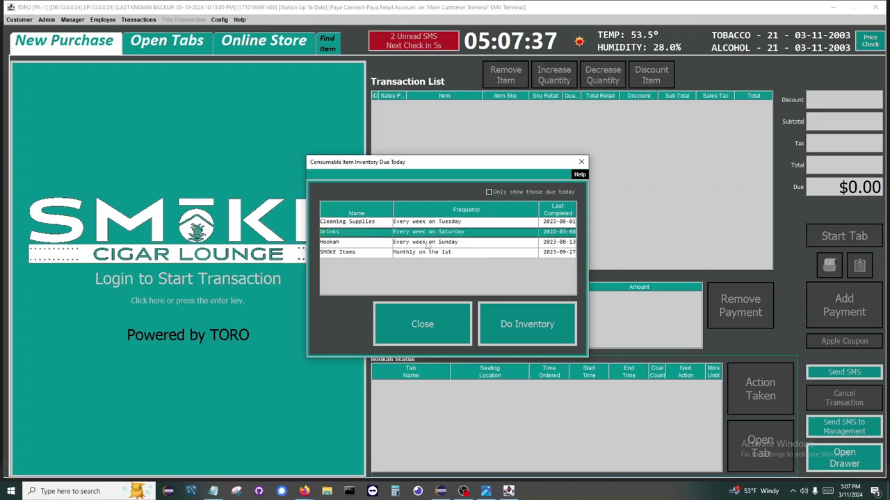
{"action": "left_click", "coordinate": [427, 243]}
{"action": "left_click", "coordinate": [451, 223]}
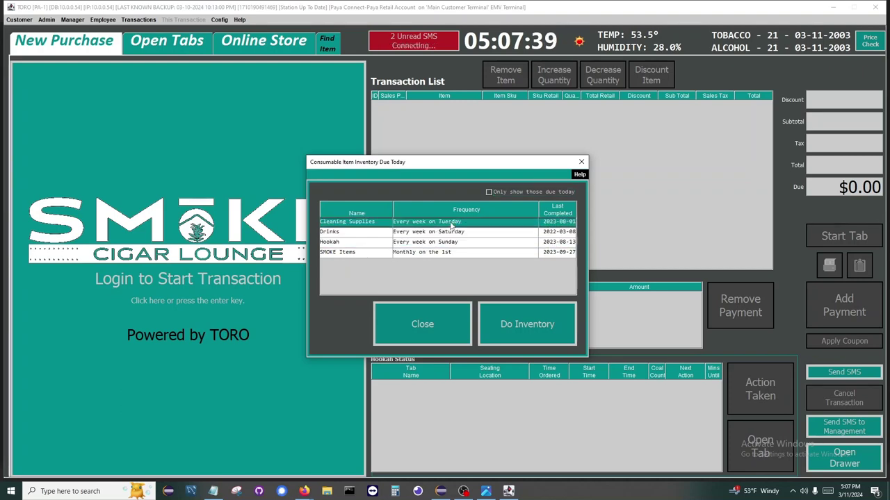
Step: Enter an actual count of 11 for Toilet Paper in Cleaning Supplies and close the inventory
{"action": "left_click", "coordinate": [515, 317]}
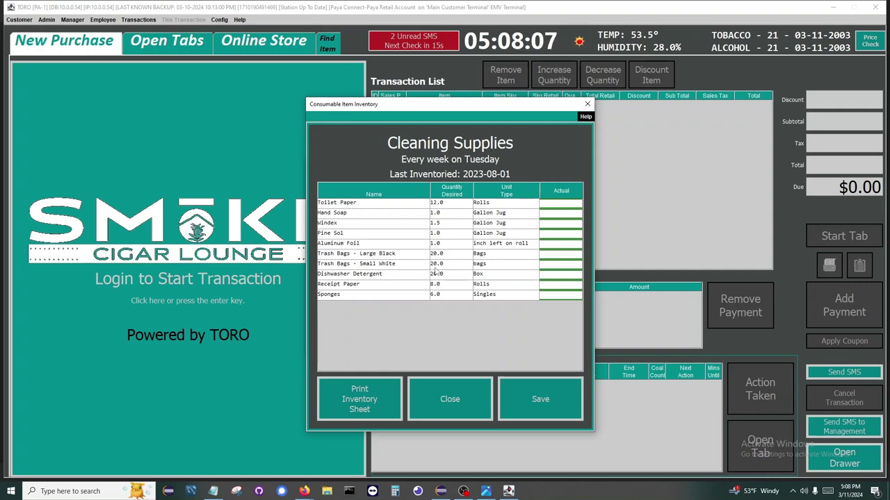
{"action": "left_click", "coordinate": [553, 212]}
{"action": "type", "text": "11"}
{"action": "key", "text": "Return"}
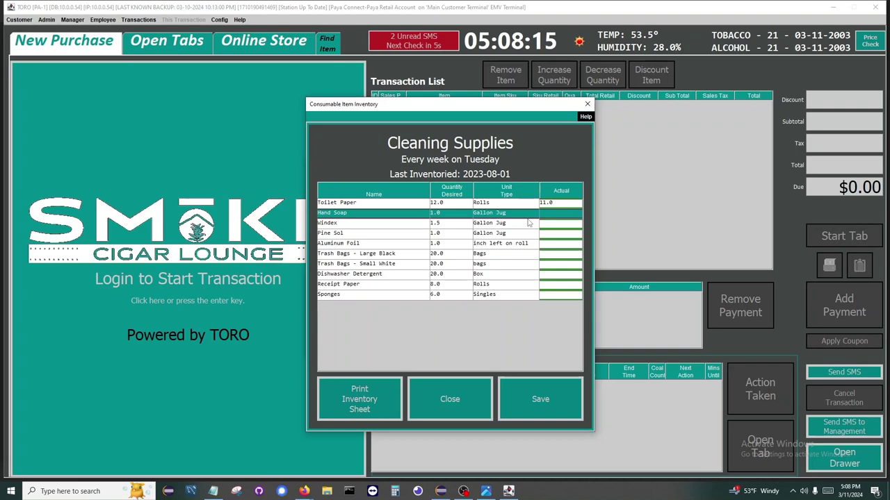
{"action": "left_click", "coordinate": [464, 393]}
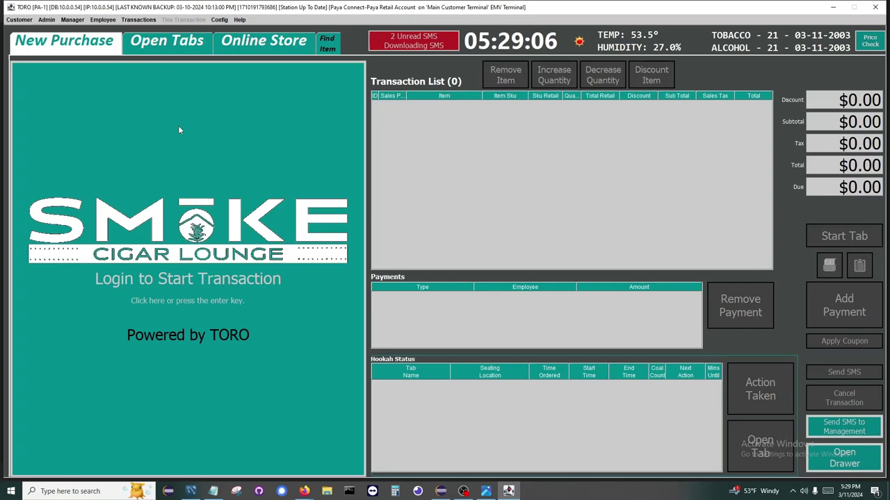
Step: Log in with the password and cancel the customer Account Finder
{"action": "left_click", "coordinate": [214, 176]}
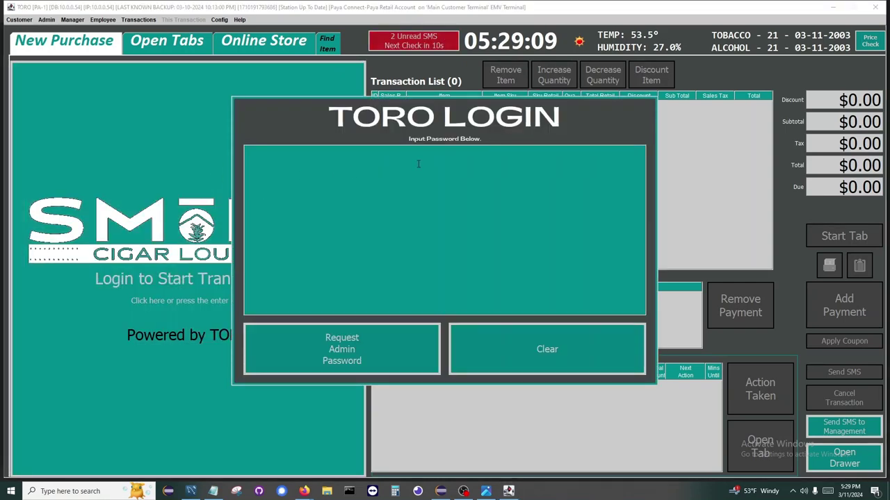
{"action": "type", "text": "****"}
{"action": "key", "text": "Return"}
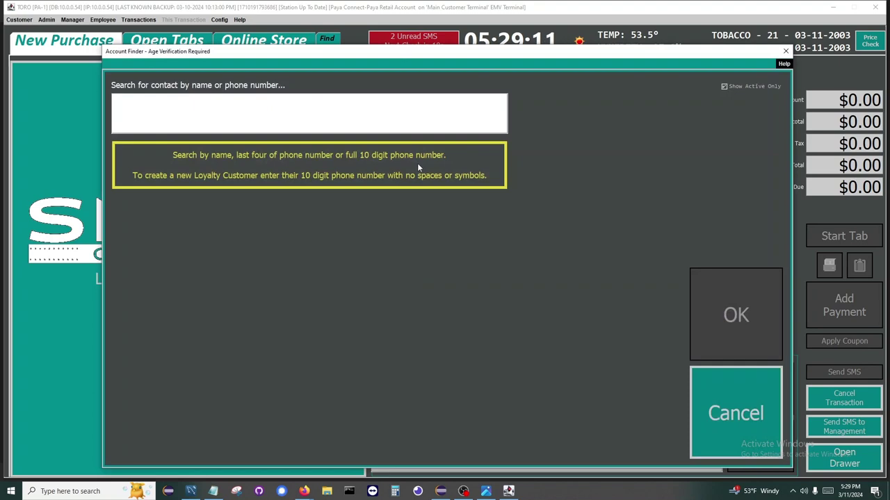
{"action": "left_click", "coordinate": [708, 410]}
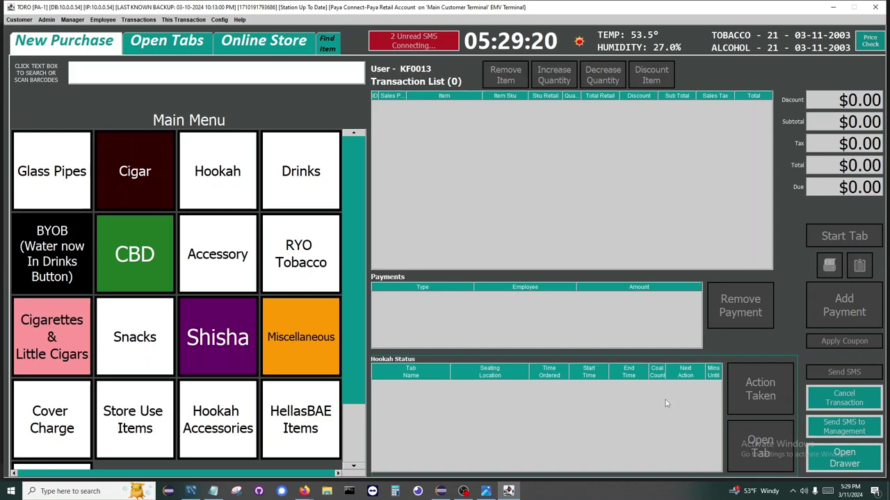
{"action": "type", "text": "4000000016120"}
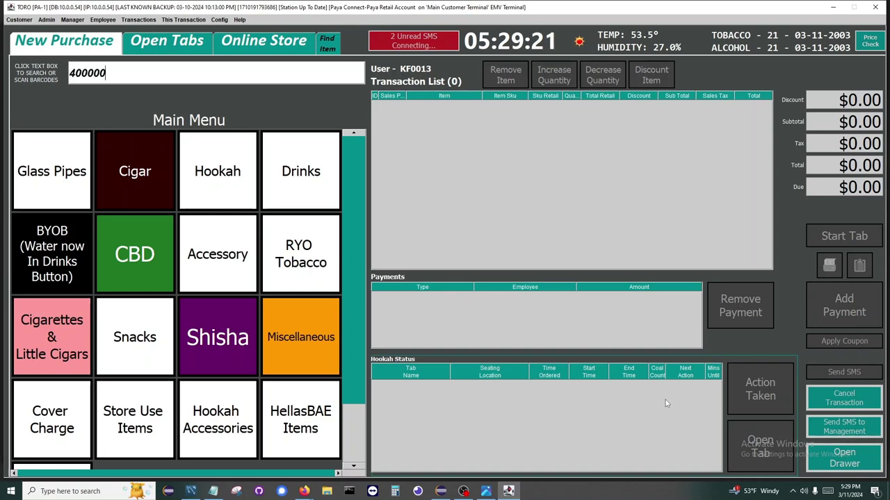
{"action": "key", "text": "Return"}
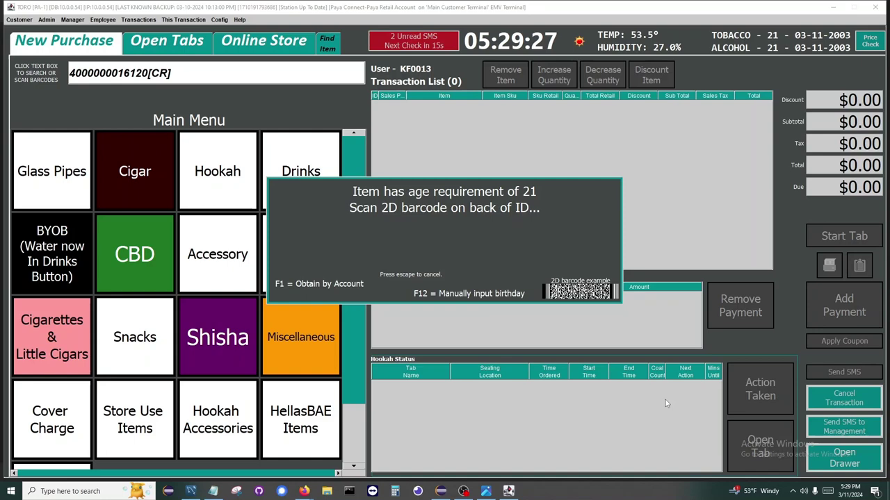
{"action": "key", "text": "F12"}
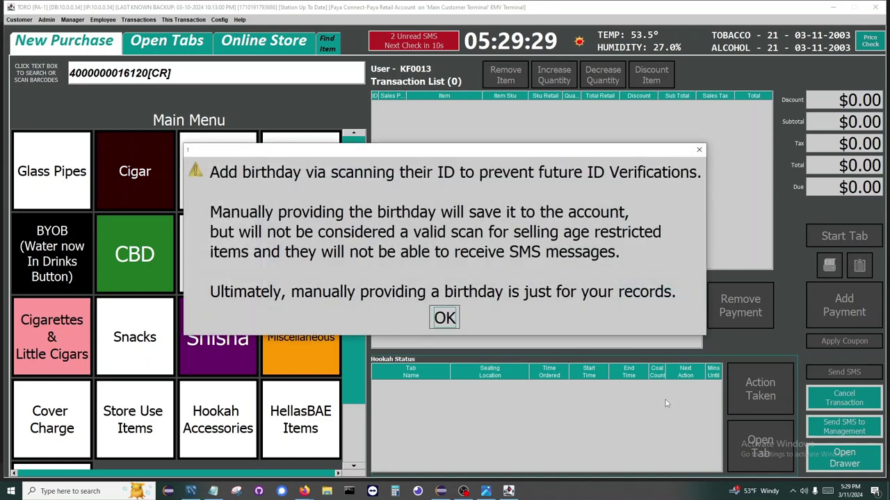
{"action": "left_click", "coordinate": [445, 318]}
{"action": "left_click", "coordinate": [550, 170]}
{"action": "scroll", "coordinate": [556, 161], "scroll_direction": "up", "scroll_amount": 7}
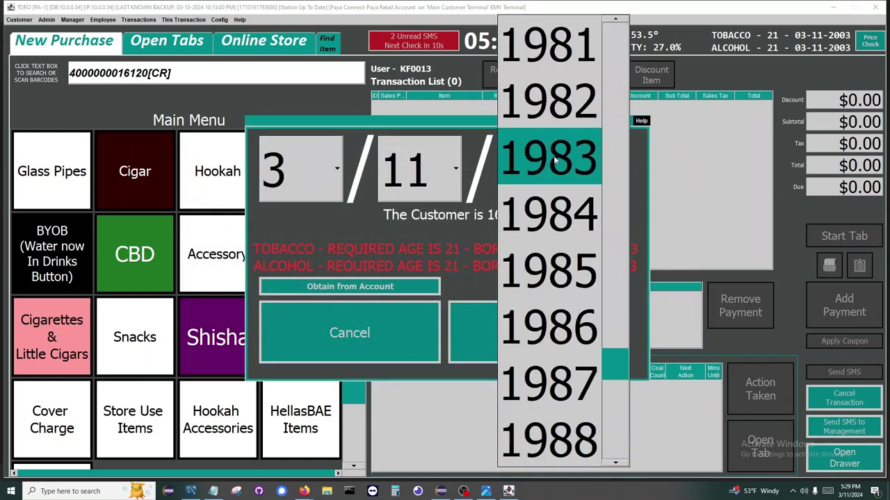
{"action": "left_click", "coordinate": [556, 161]}
{"action": "left_click", "coordinate": [306, 170]}
{"action": "left_click", "coordinate": [293, 270]}
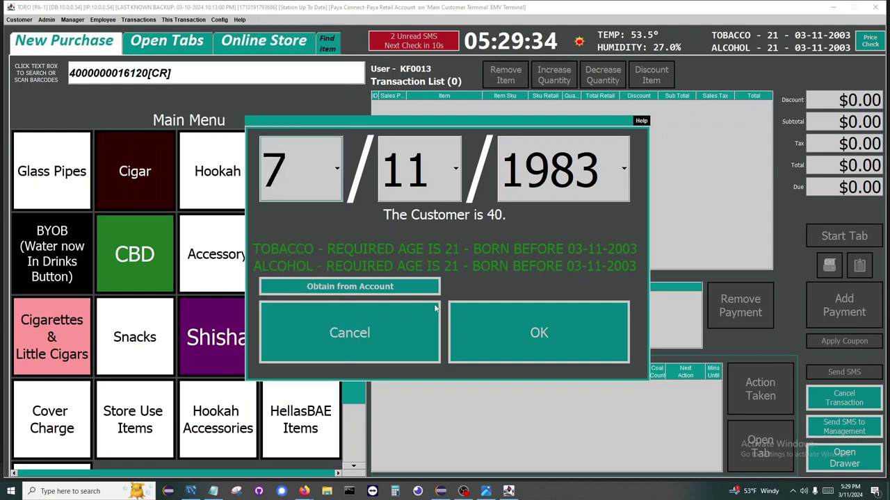
{"action": "left_click", "coordinate": [532, 333]}
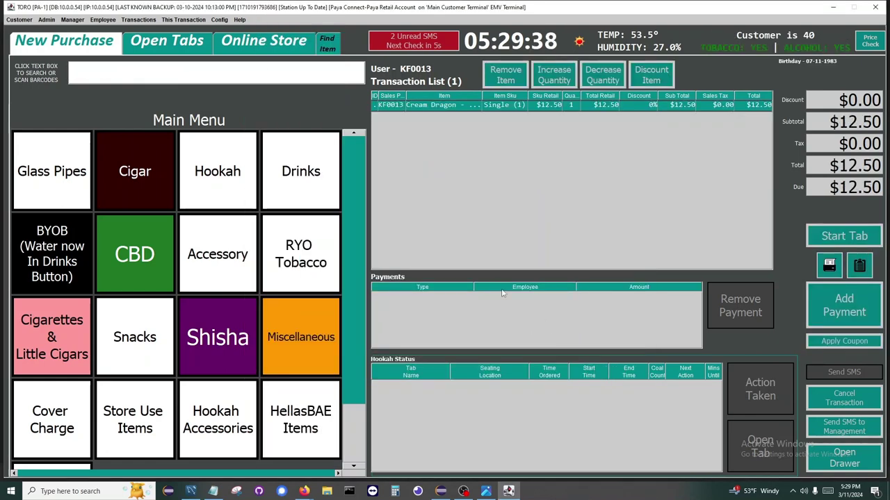
Step: Add two more Cream Dragon singles by scanning barcode 40000 twice
{"action": "type", "text": "40000"}
{"action": "key", "text": "Return"}
{"action": "type", "text": "40000"}
{"action": "key", "text": "Return"}
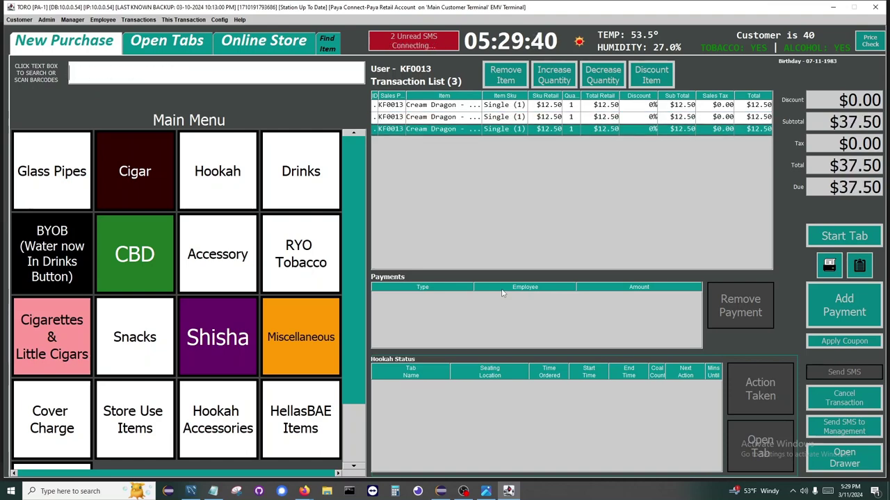
Step: Search 'mad rob' and add the Cigares Prive and La Madrina Shade maduro robustos
{"action": "type", "text": "maduro"}
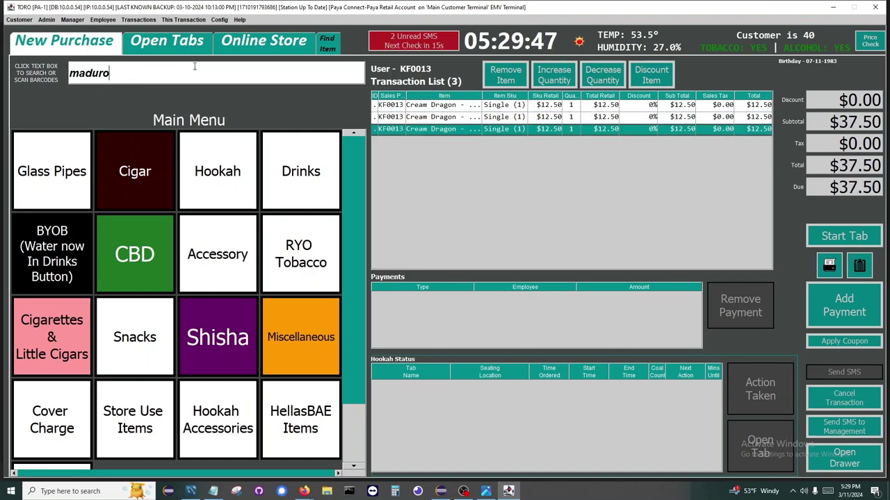
{"action": "key", "text": "Return"}
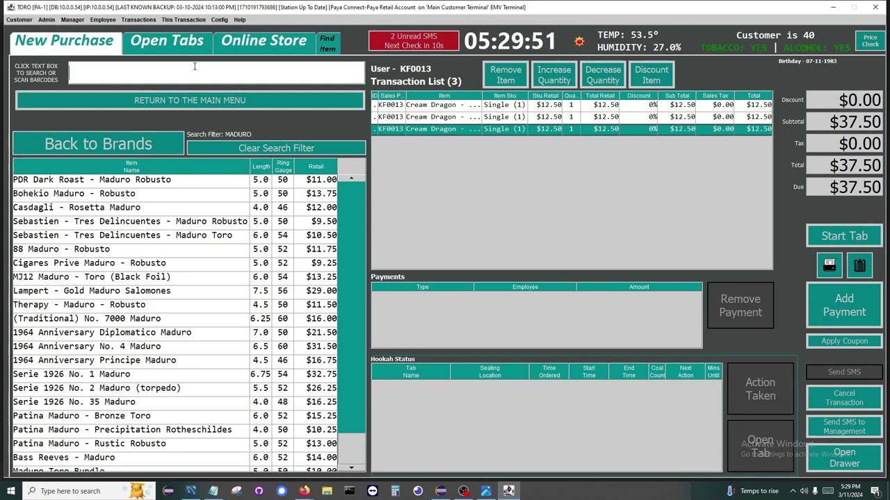
{"action": "type", "text": "mad rob"}
{"action": "key", "text": "Return"}
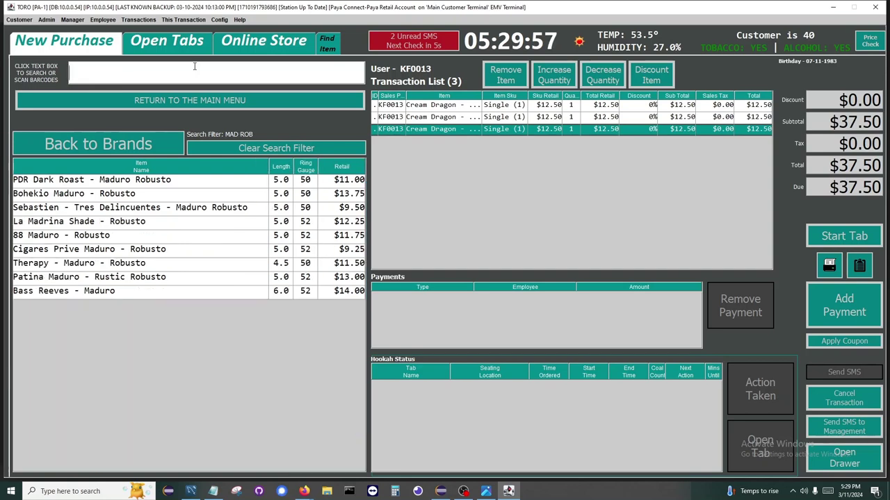
{"action": "left_click", "coordinate": [181, 250]}
{"action": "left_click", "coordinate": [194, 219]}
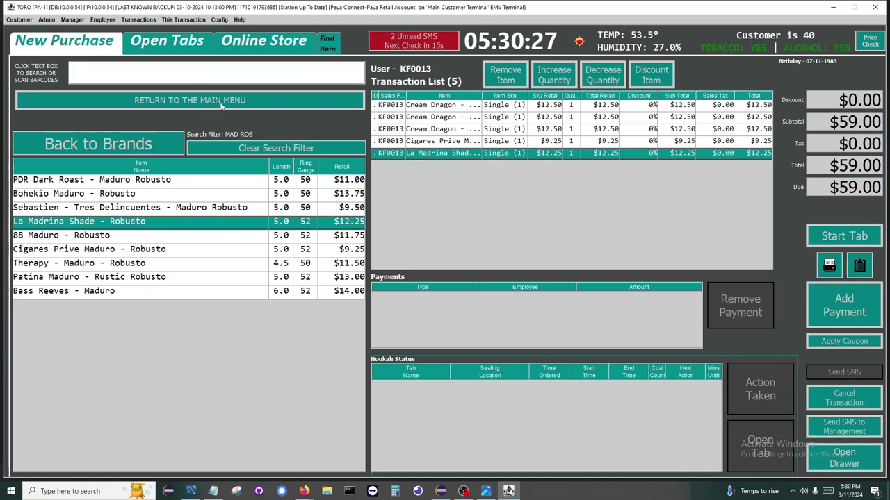
Step: Add a ginger beer and a Coke can from the Drinks category
{"action": "left_click", "coordinate": [221, 102]}
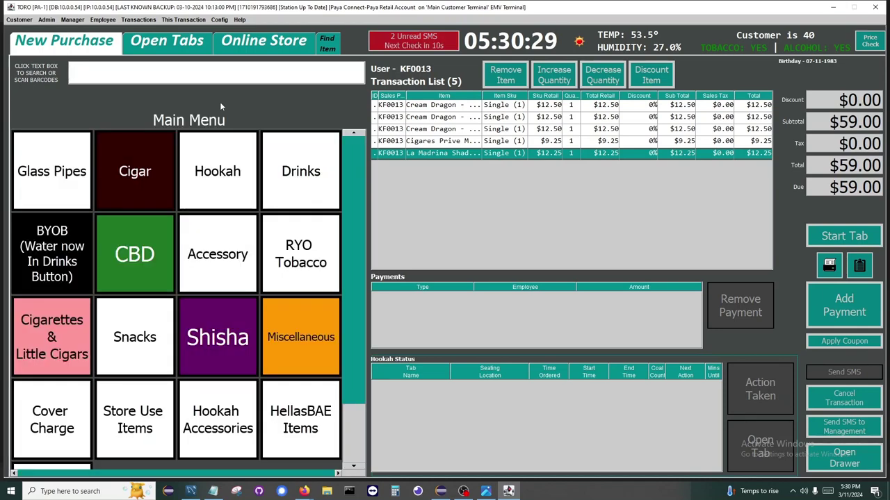
{"action": "left_click", "coordinate": [316, 176]}
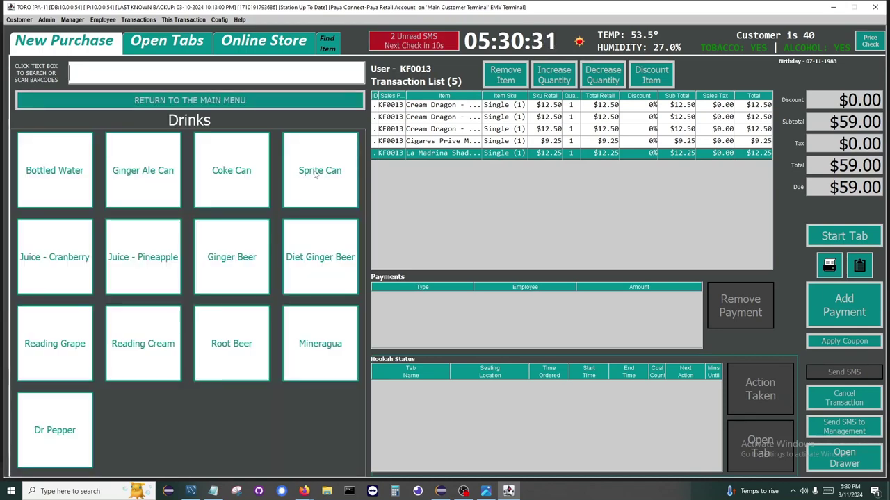
{"action": "left_click", "coordinate": [253, 248]}
{"action": "left_click", "coordinate": [198, 191]}
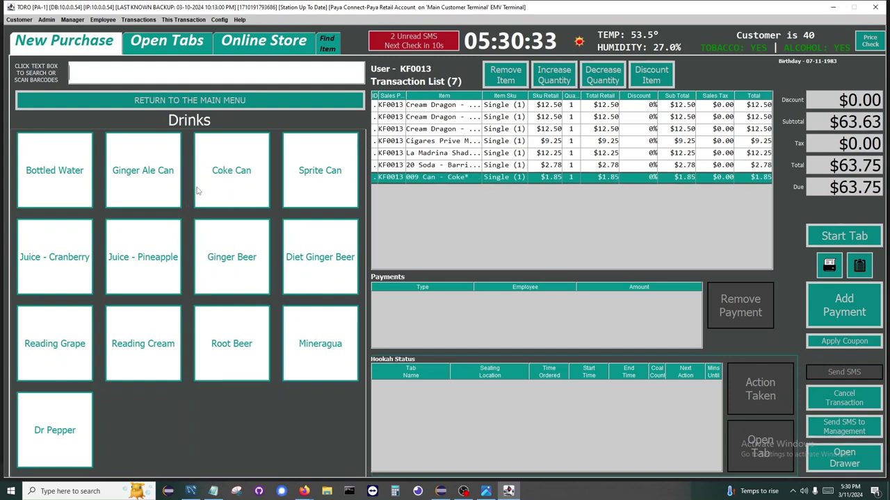
Step: Add the Cavalier of Geneva Prospektor Barber Pole Toro and Eylin Habano Robusto, then filter to robustos
{"action": "left_click", "coordinate": [193, 101]}
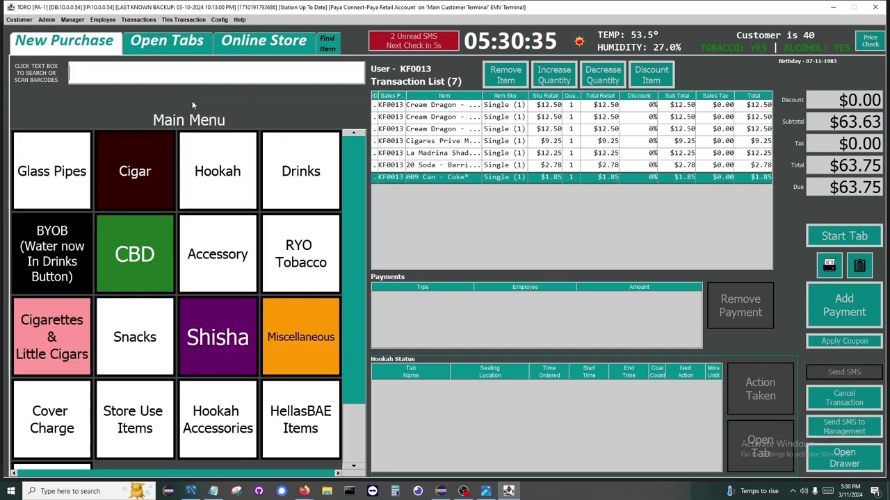
{"action": "left_click", "coordinate": [152, 152]}
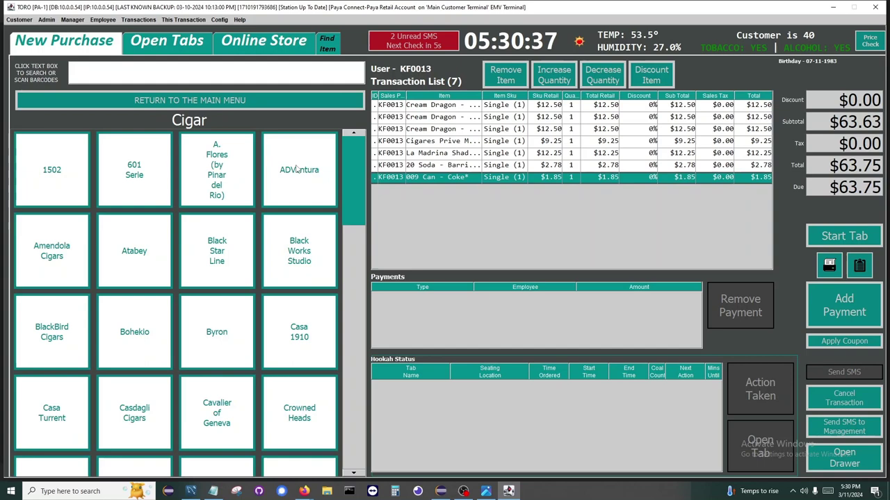
{"action": "scroll", "coordinate": [271, 188], "scroll_direction": "down", "scroll_amount": 5}
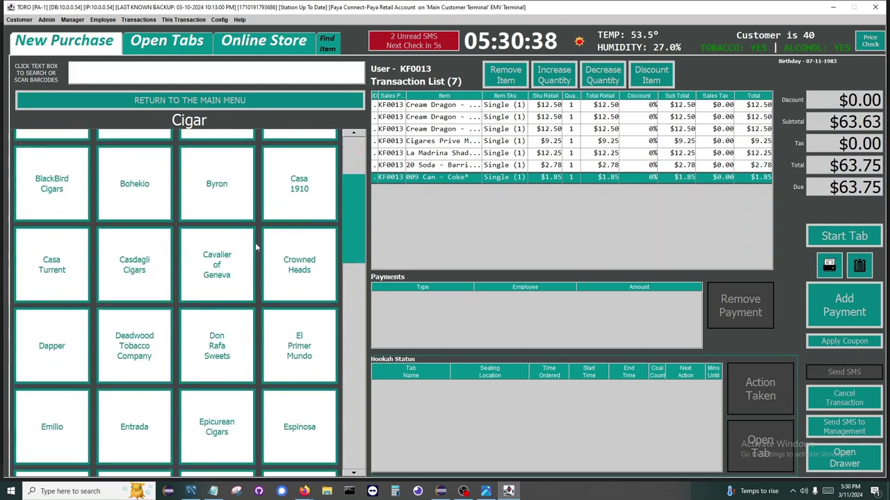
{"action": "left_click", "coordinate": [220, 196]}
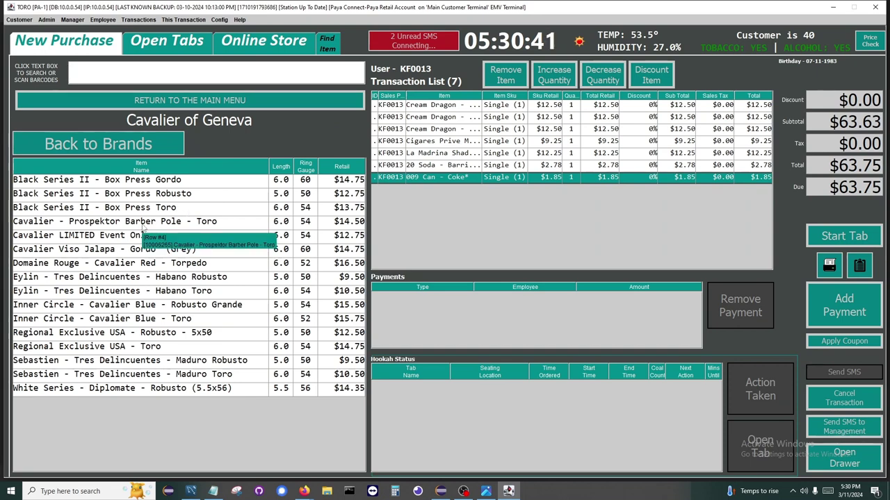
{"action": "left_click", "coordinate": [144, 224]}
{"action": "left_click", "coordinate": [148, 278]}
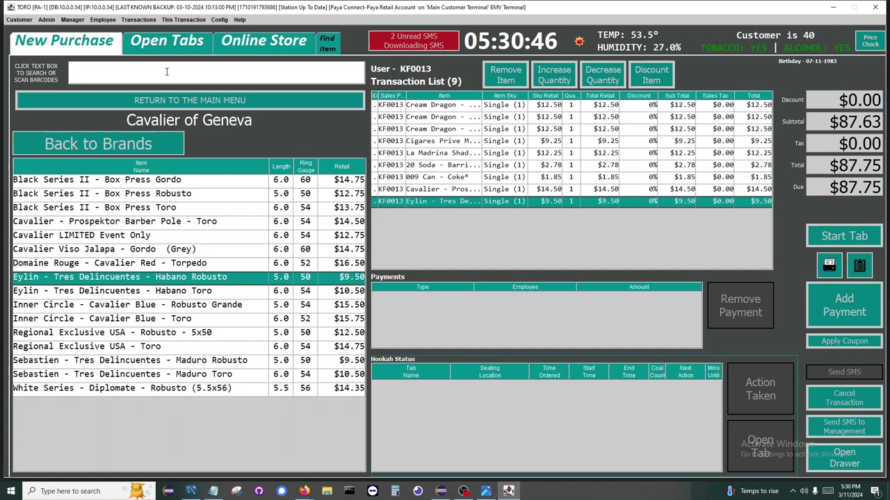
{"action": "type", "text": "robusto"}
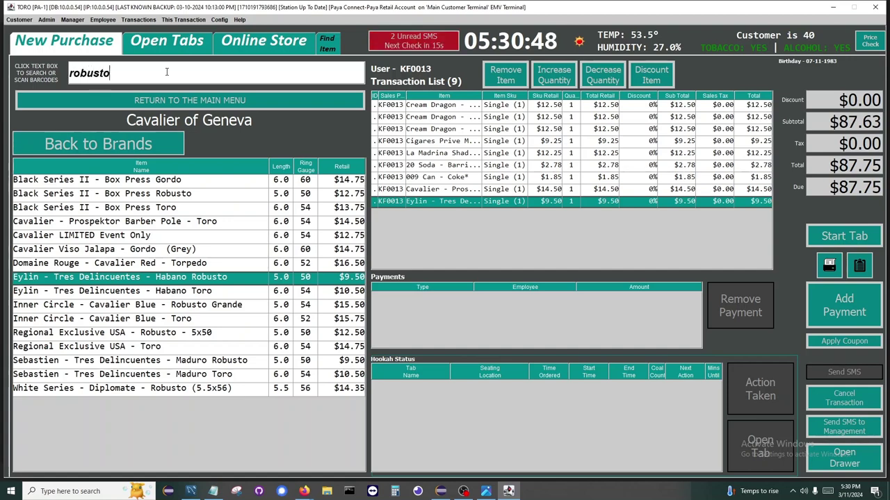
{"action": "key", "text": "Return"}
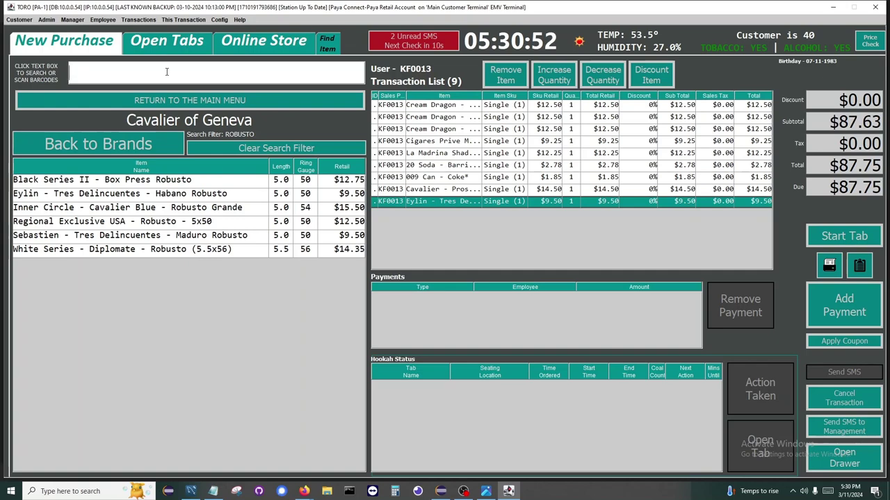
Step: Search robusto and select the Coke can, La Madrina and third Cream Dragon lines
{"action": "type", "text": "r"}
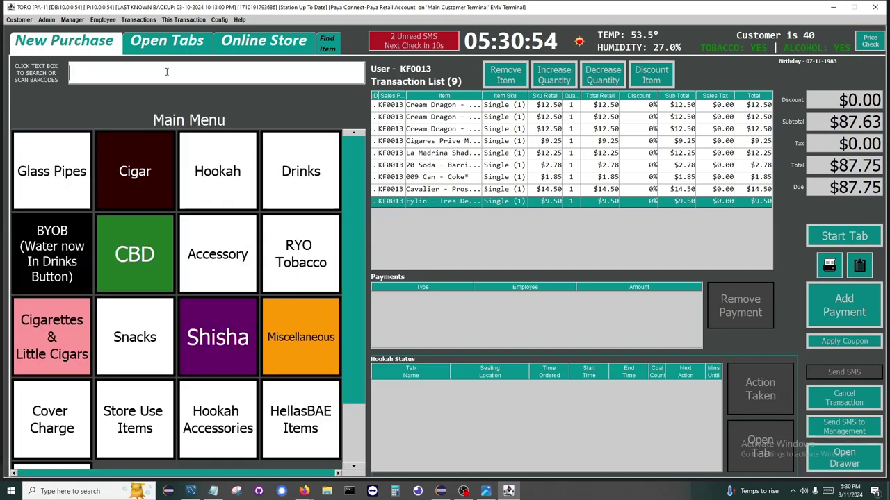
{"action": "type", "text": "obusto"}
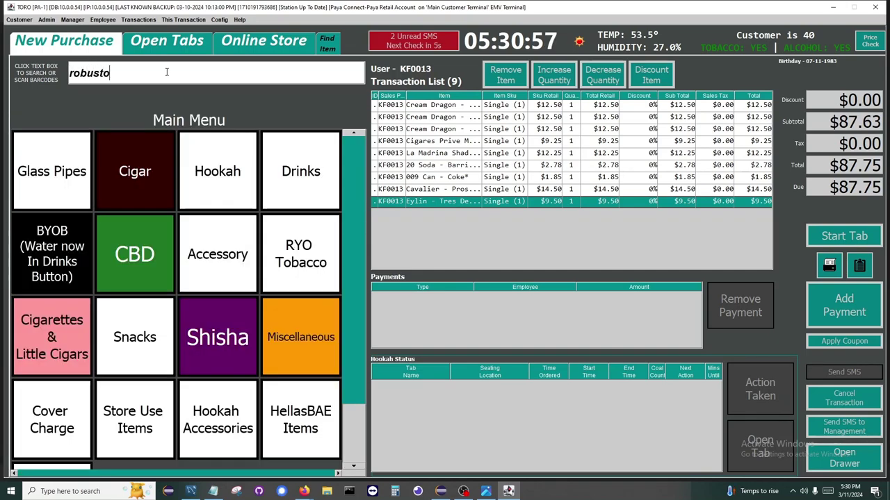
{"action": "key", "text": "Return"}
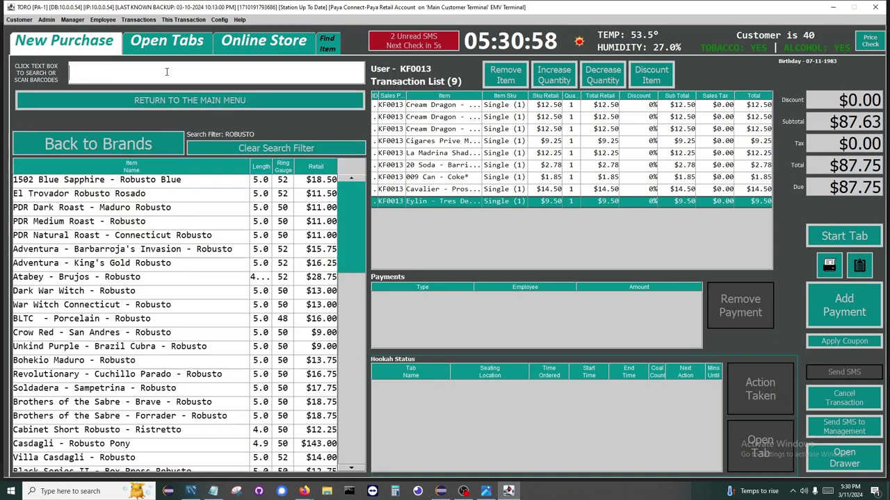
{"action": "left_click", "coordinate": [497, 178]}
{"action": "left_click", "coordinate": [517, 158]}
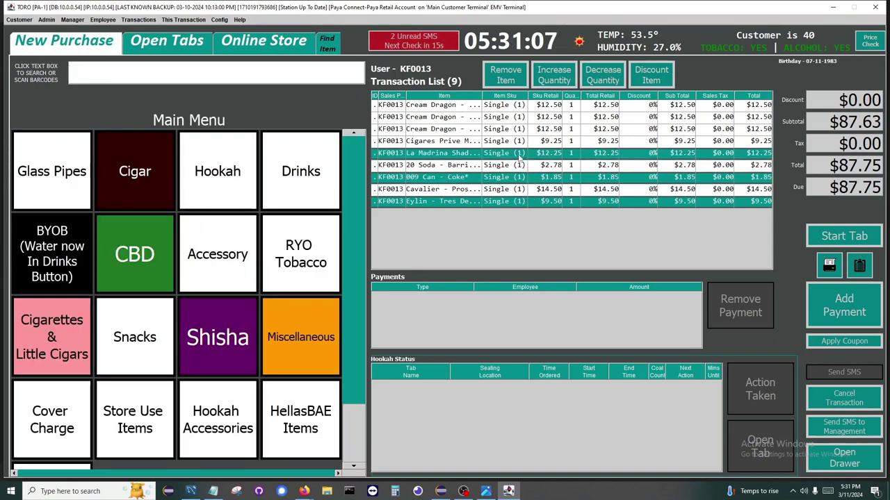
{"action": "left_click", "coordinate": [546, 130]}
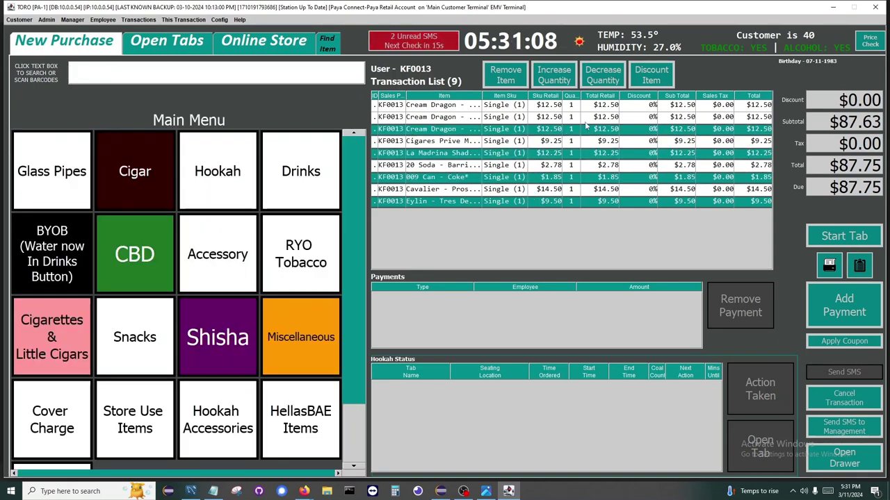
Step: Set the selected lines to quantity 2 each for $123.75 and start an item discount
{"action": "left_click", "coordinate": [555, 77]}
{"action": "left_click", "coordinate": [555, 77]}
{"action": "left_click", "coordinate": [555, 77]}
{"action": "left_click", "coordinate": [555, 78]}
{"action": "left_click", "coordinate": [604, 76]}
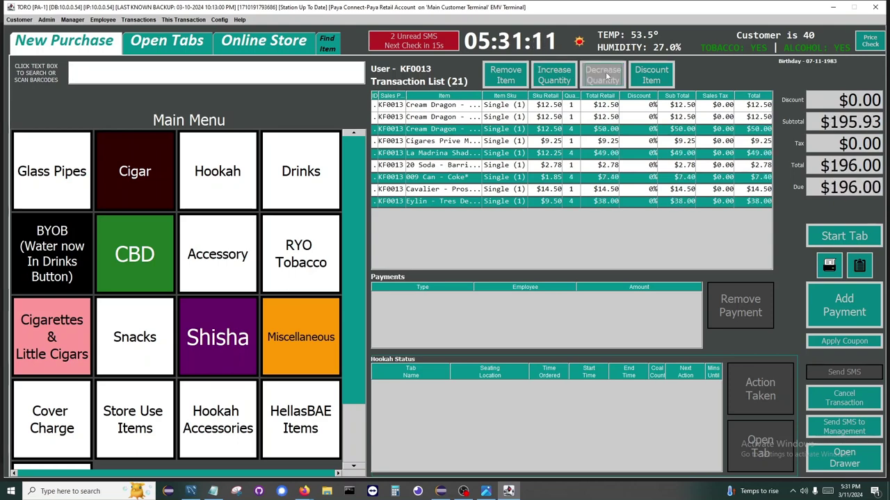
{"action": "left_click", "coordinate": [603, 76]}
{"action": "left_click", "coordinate": [604, 76]}
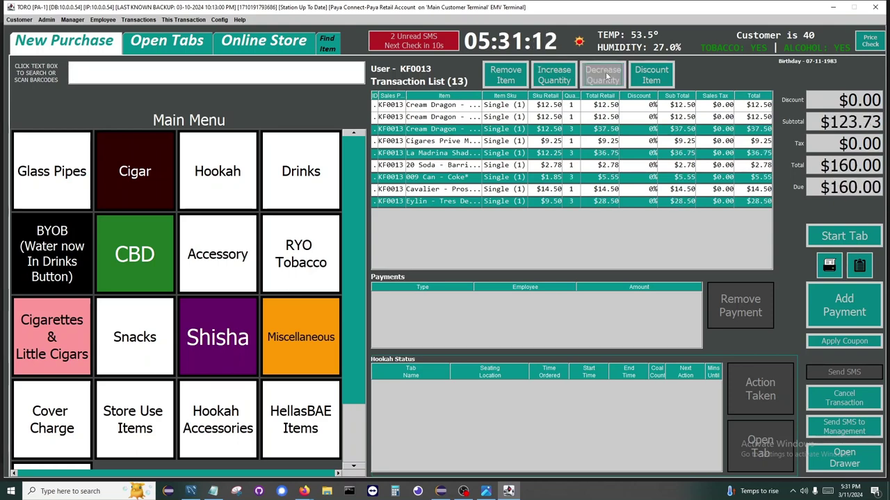
{"action": "left_click", "coordinate": [666, 78]}
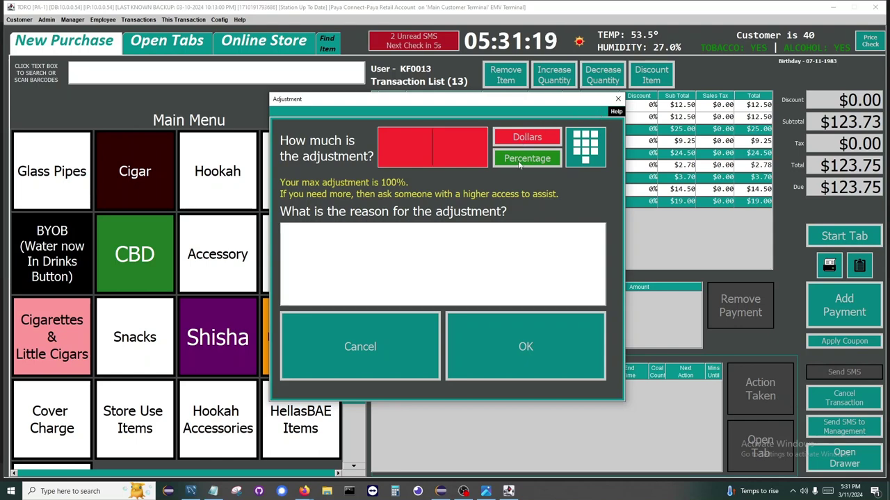
Step: Apply a 10% discount with reason 'POL' to the four selected items, totalling $116.75
{"action": "type", "text": "10"}
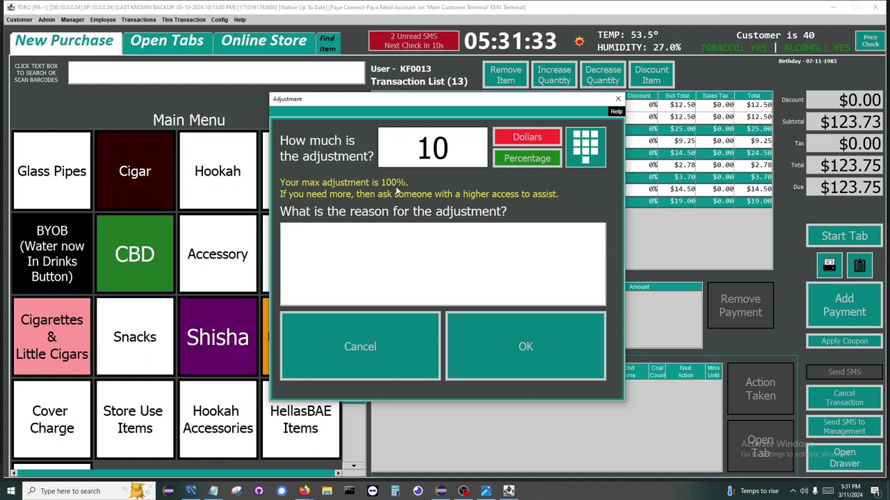
{"action": "left_click", "coordinate": [513, 351]}
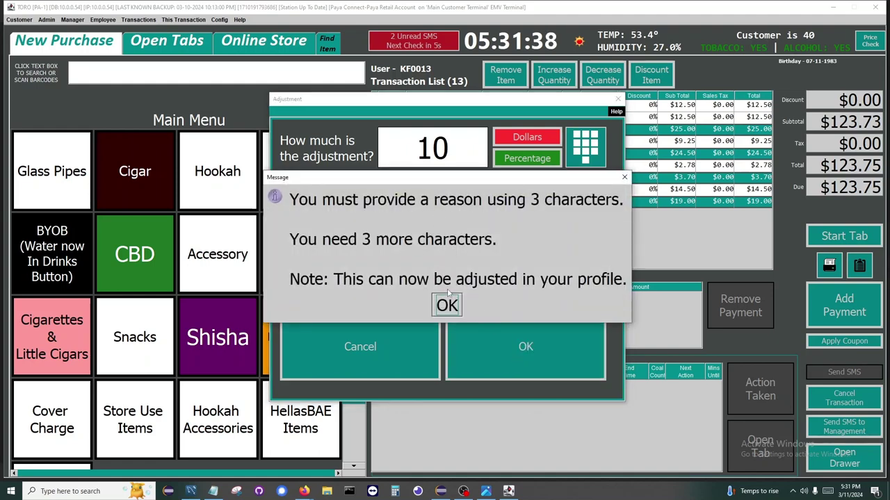
{"action": "left_click", "coordinate": [455, 310]}
{"action": "left_click", "coordinate": [456, 308]}
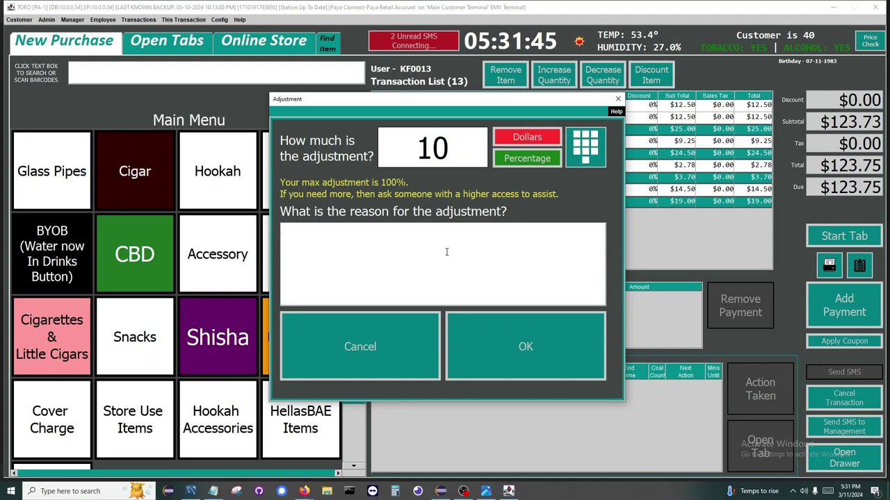
{"action": "type", "text": "POL"}
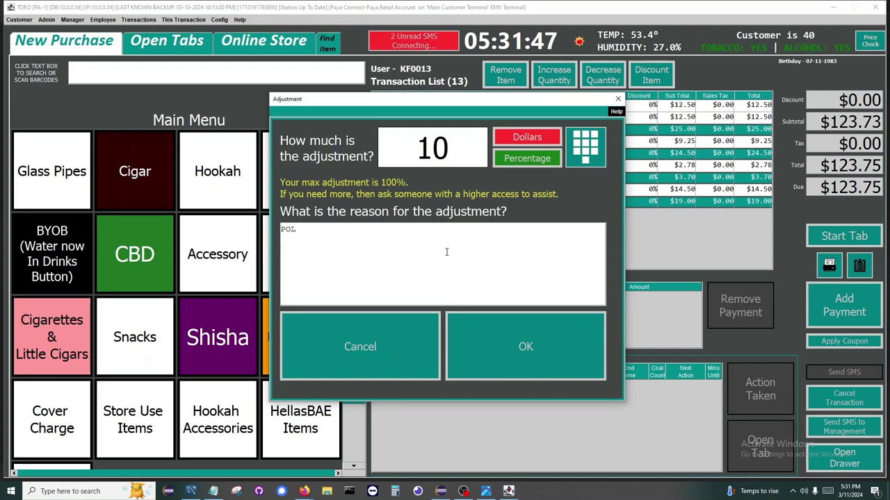
{"action": "left_click", "coordinate": [510, 349]}
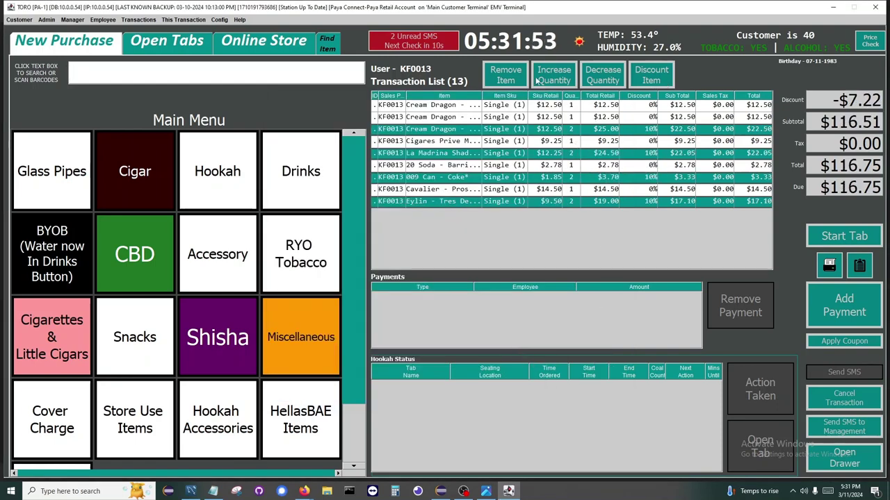
Step: Remove the four discounted items and change the Cigares Prive line to a box of 25
{"action": "left_click", "coordinate": [505, 75]}
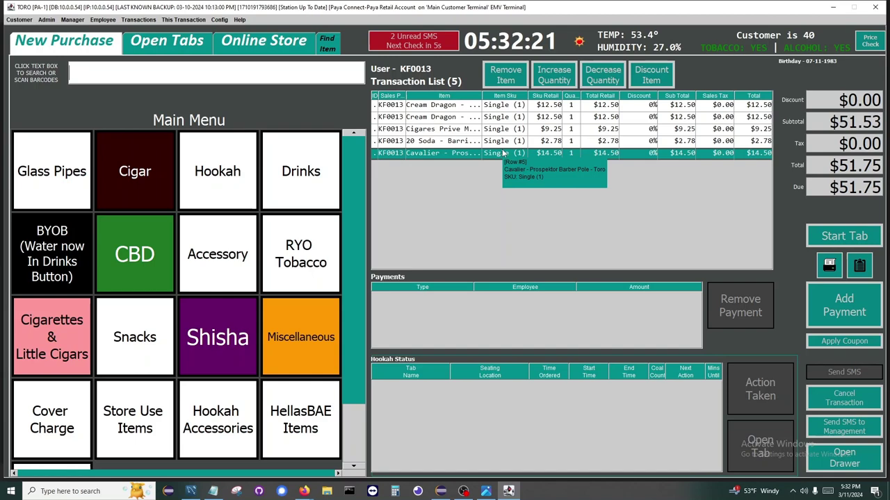
{"action": "left_click", "coordinate": [508, 118]}
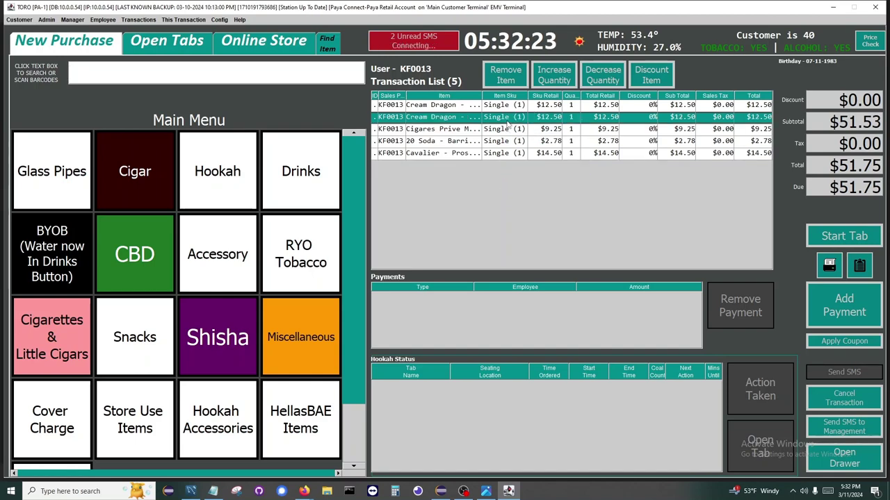
{"action": "right_click", "coordinate": [504, 131]}
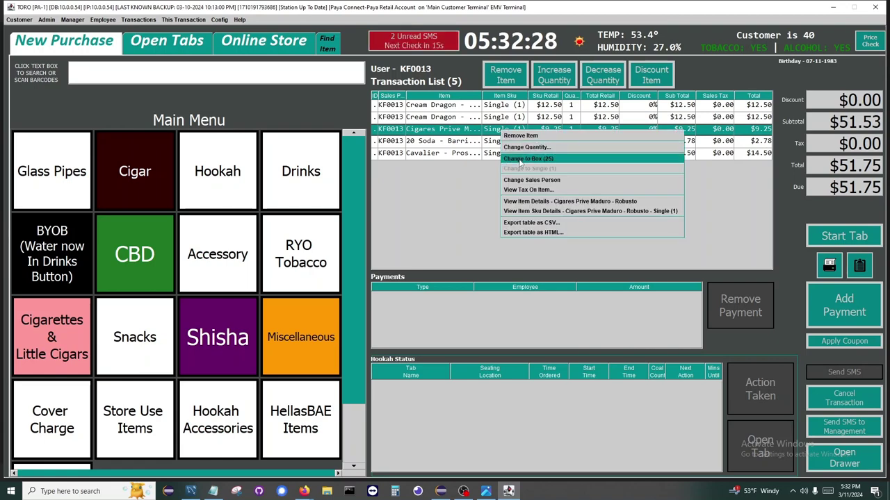
{"action": "left_click", "coordinate": [520, 159]}
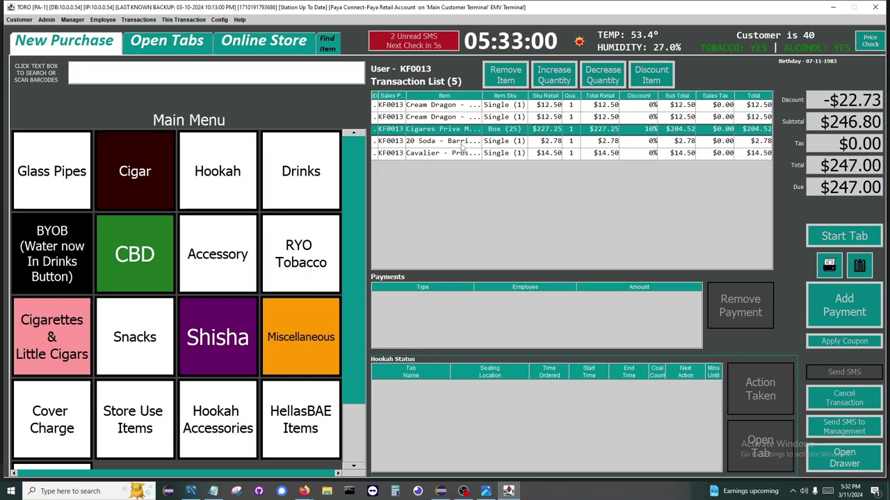
{"action": "key", "text": "Delete"}
{"action": "key", "text": "Delete"}
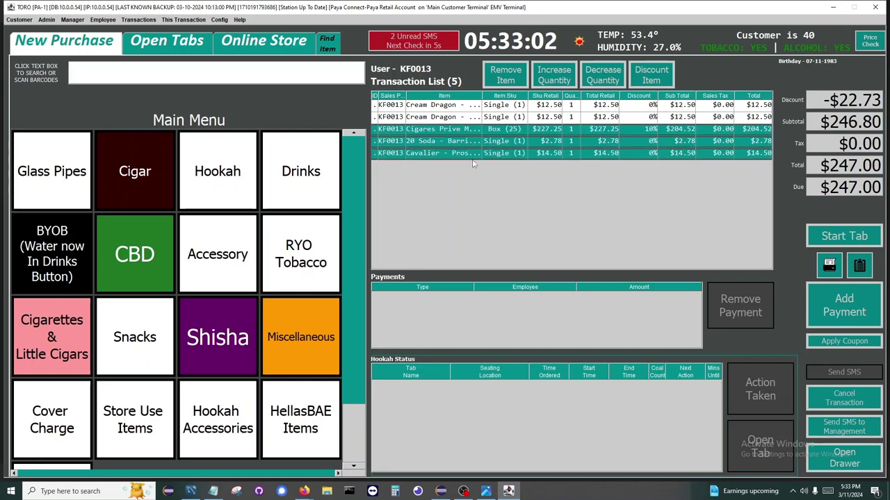
Step: Remove all but one Cream Dragon, leaving $12.50, and begin payment without a customer account
{"action": "left_click", "coordinate": [507, 77]}
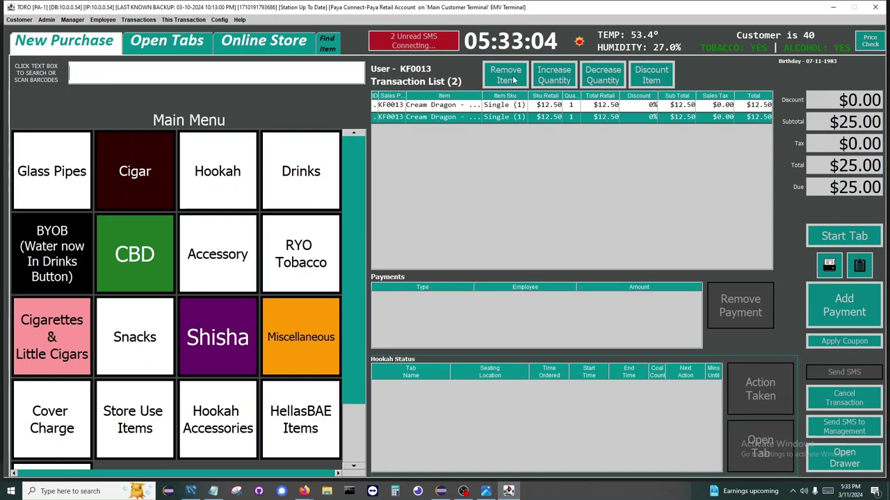
{"action": "left_click", "coordinate": [511, 81]}
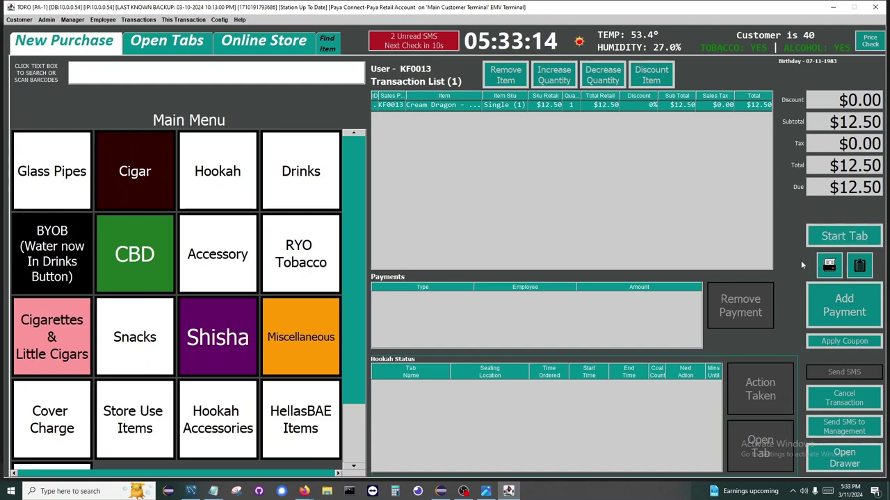
{"action": "left_click", "coordinate": [825, 312]}
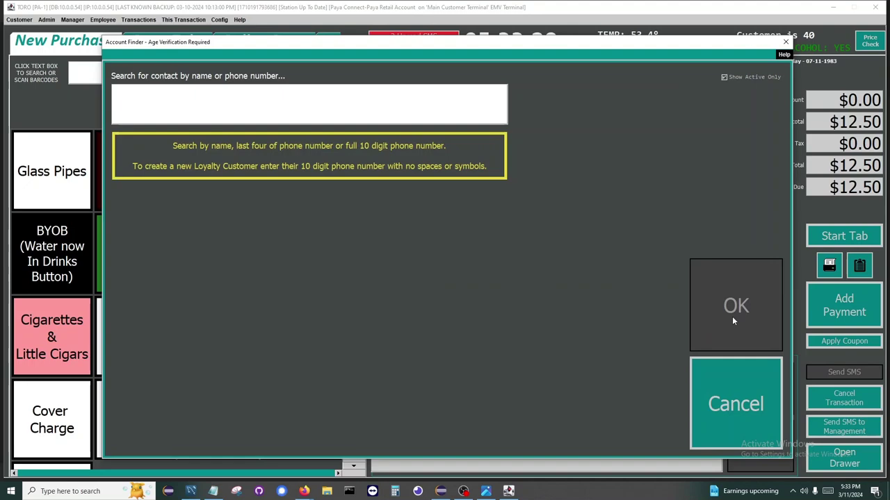
{"action": "left_click", "coordinate": [738, 405]}
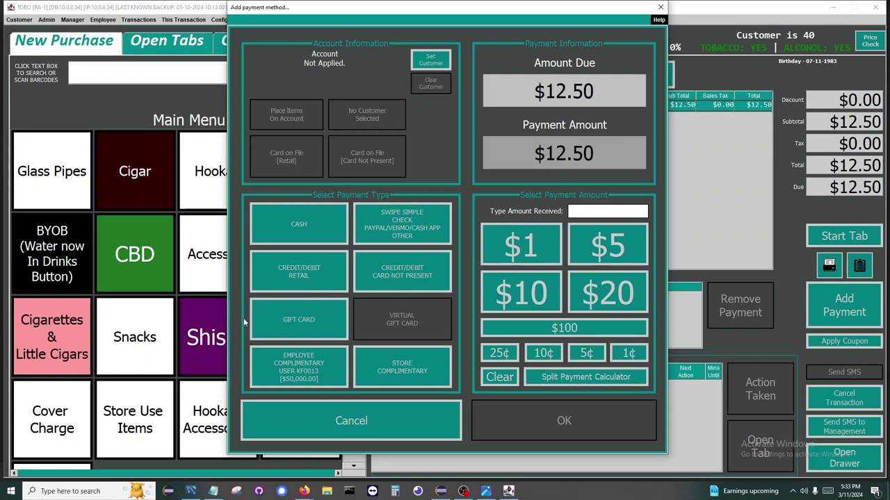
Step: Try gift card, employee and store complimentary payment types, then choose cash for $12.50
{"action": "left_click", "coordinate": [275, 315]}
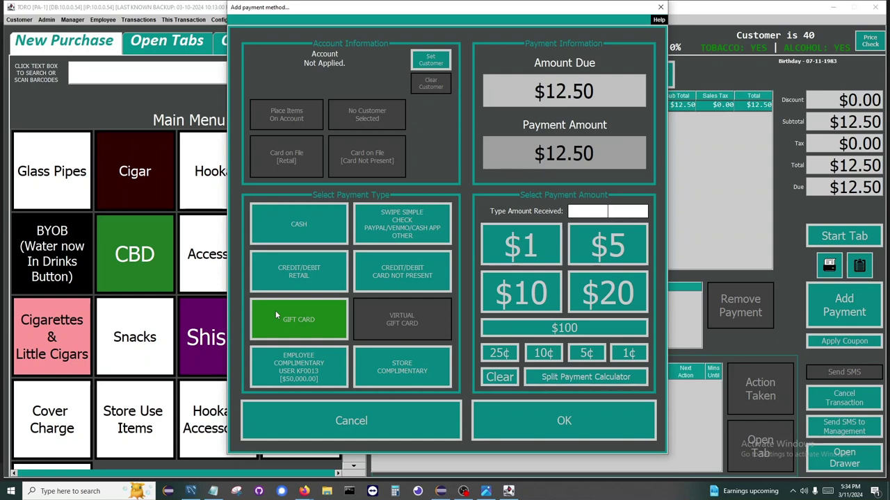
{"action": "left_click", "coordinate": [314, 355]}
{"action": "left_click", "coordinate": [423, 356]}
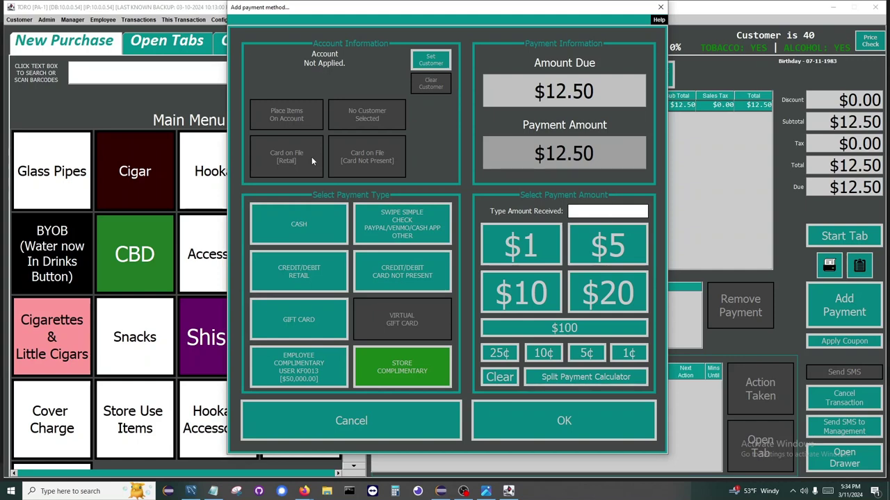
{"action": "left_click", "coordinate": [342, 218]}
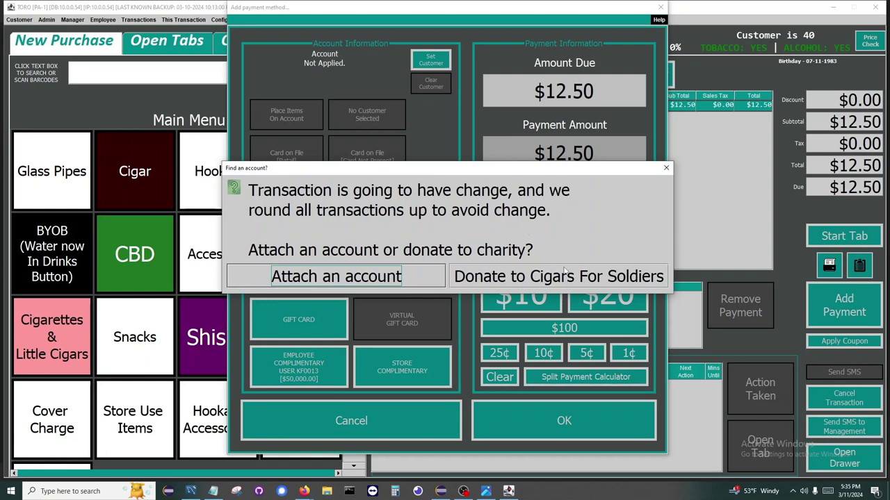
Step: Donate the rounding change to Cigars For Soldiers, adding $0.50 so $13.00 is due
{"action": "left_click", "coordinate": [565, 275]}
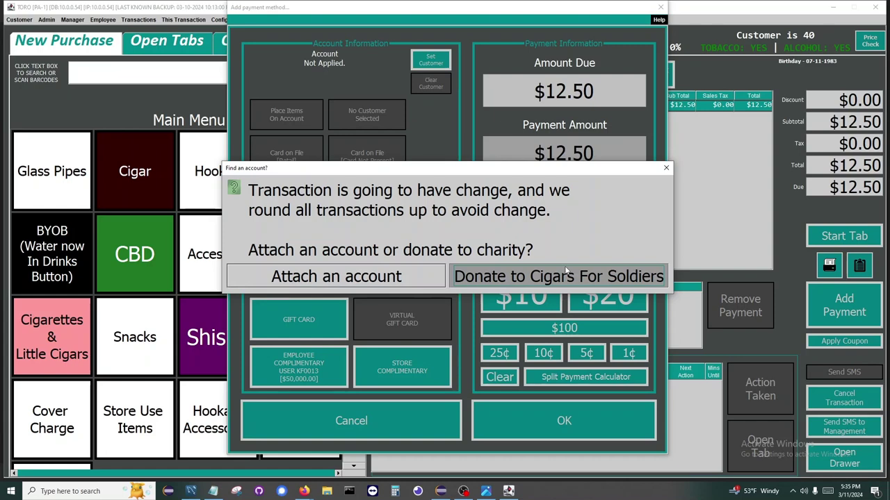
{"action": "left_click", "coordinate": [566, 275]}
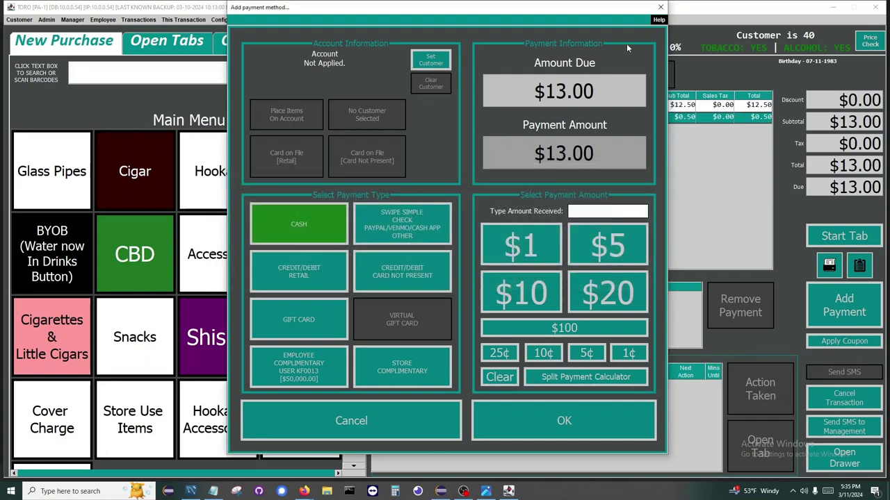
{"action": "left_click_drag", "start_coordinate": [573, 15], "coordinate": [284, 21]}
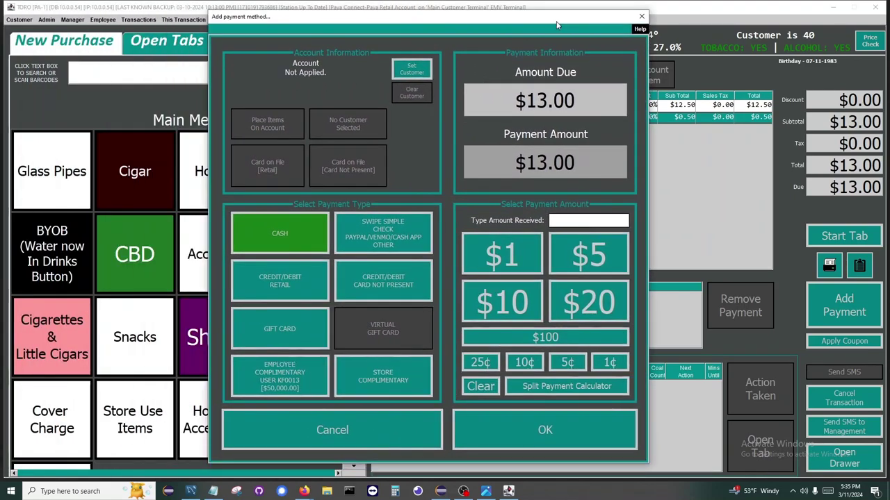
Step: Try a retail credit/debit payment and override the $15.00 card minimum
{"action": "left_click", "coordinate": [288, 271]}
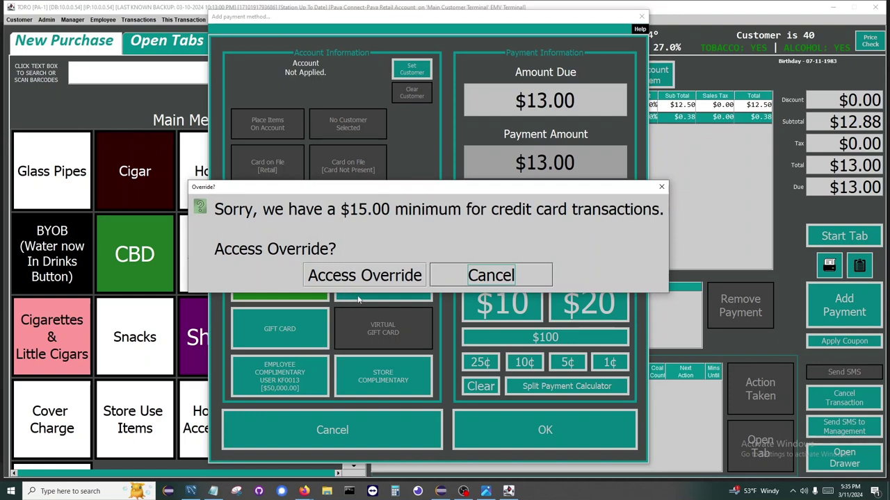
{"action": "left_click", "coordinate": [382, 281]}
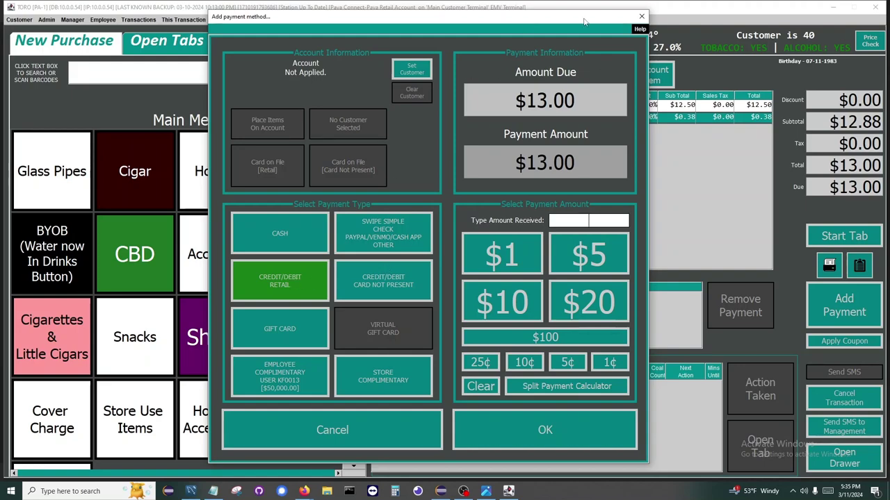
{"action": "left_click_drag", "start_coordinate": [595, 28], "coordinate": [632, 27]}
Step: Donate the change again, pay the $13.00 in cash, and keep receipt printing on
{"action": "left_click", "coordinate": [327, 235]}
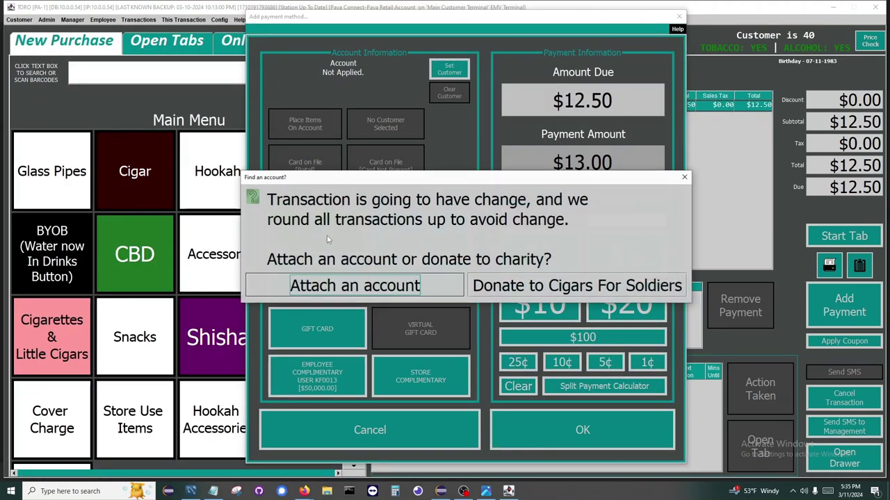
{"action": "left_click", "coordinate": [587, 285]}
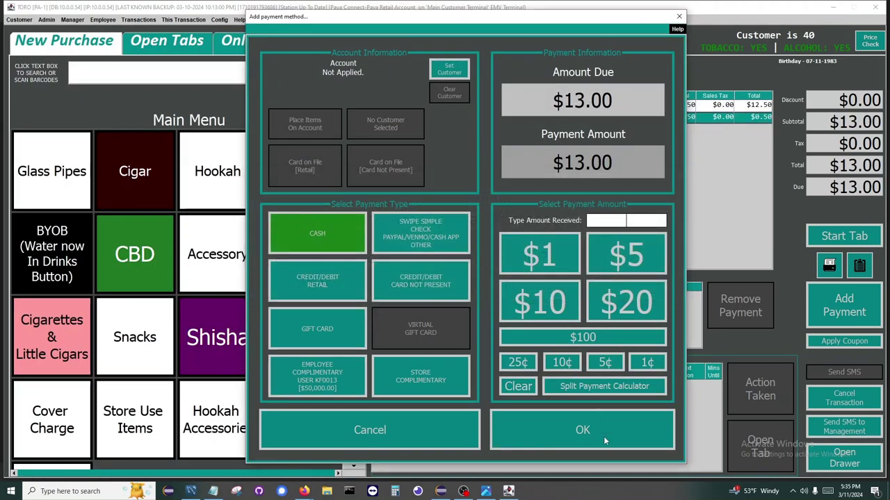
{"action": "left_click", "coordinate": [628, 438]}
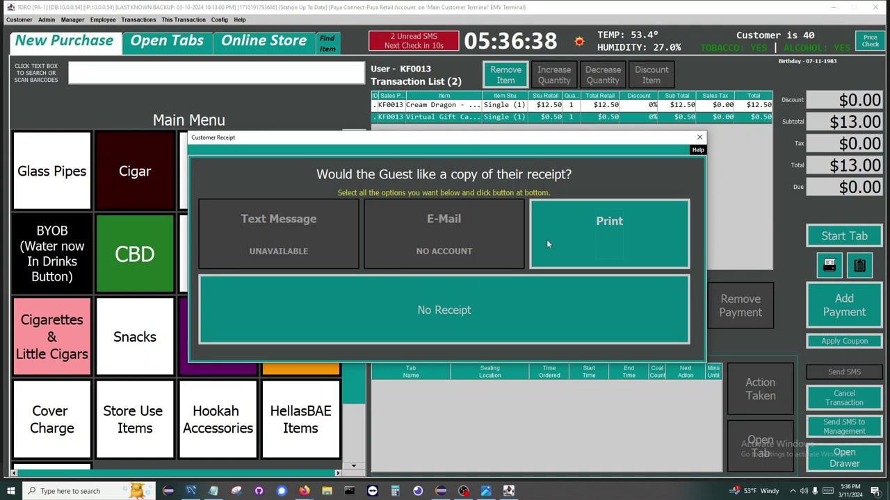
{"action": "left_click", "coordinate": [625, 242]}
{"action": "left_click", "coordinate": [616, 247]}
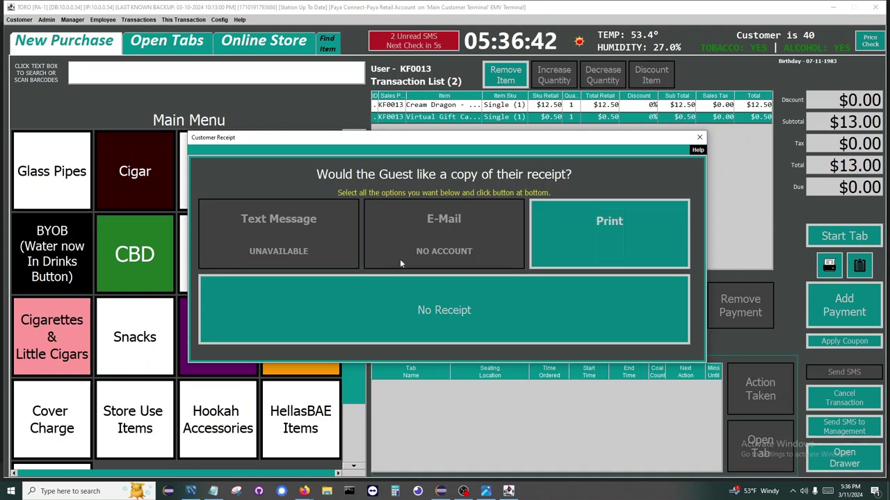